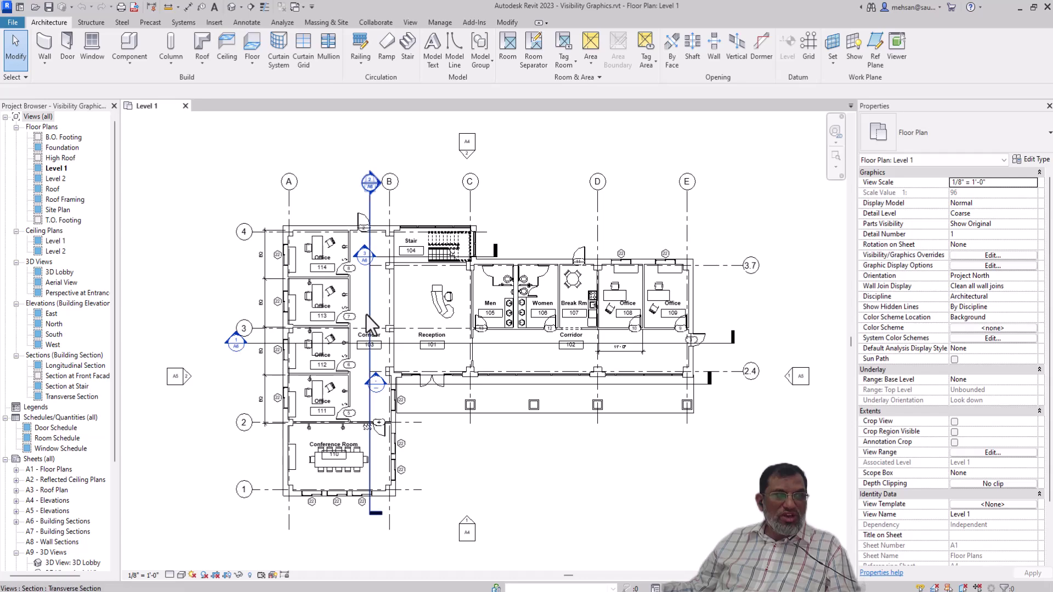
Open the Level 2 floor plan and tile it side by side with the Level 1 plan.
scroll(349, 327, up, 2)
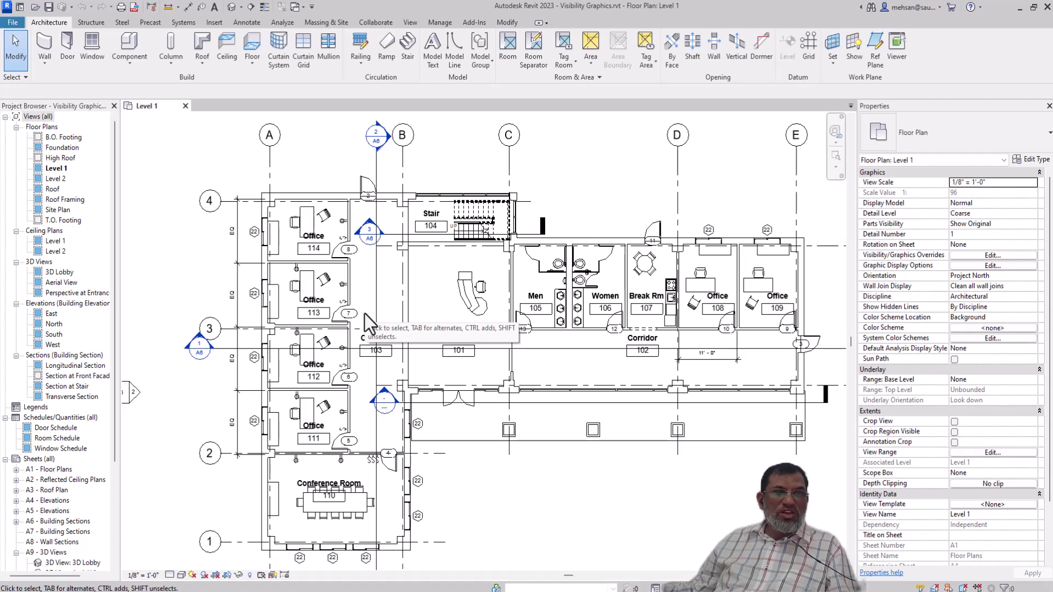
click(410, 24)
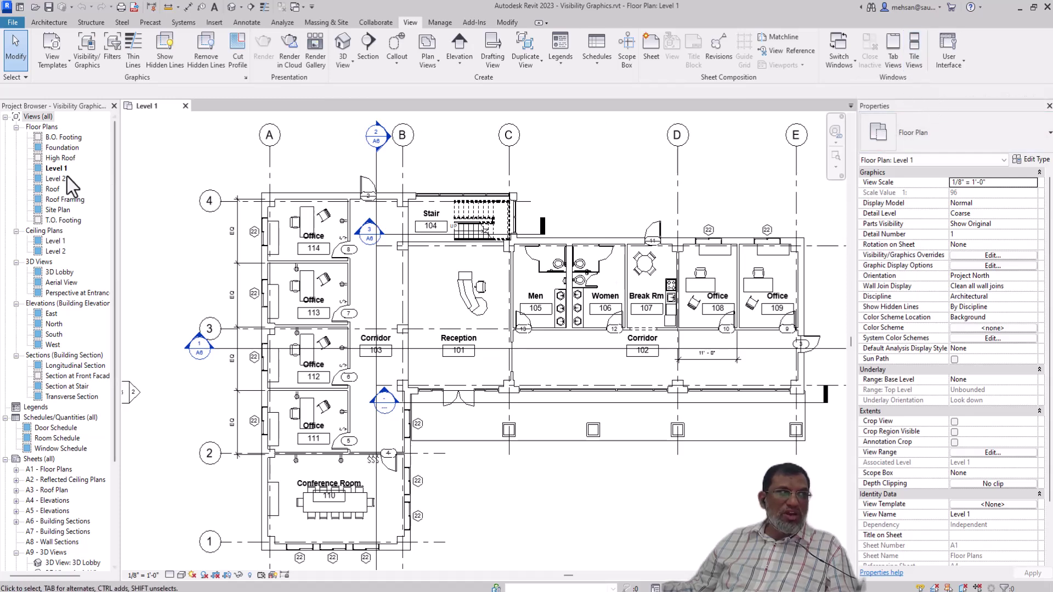
double_click(56, 179)
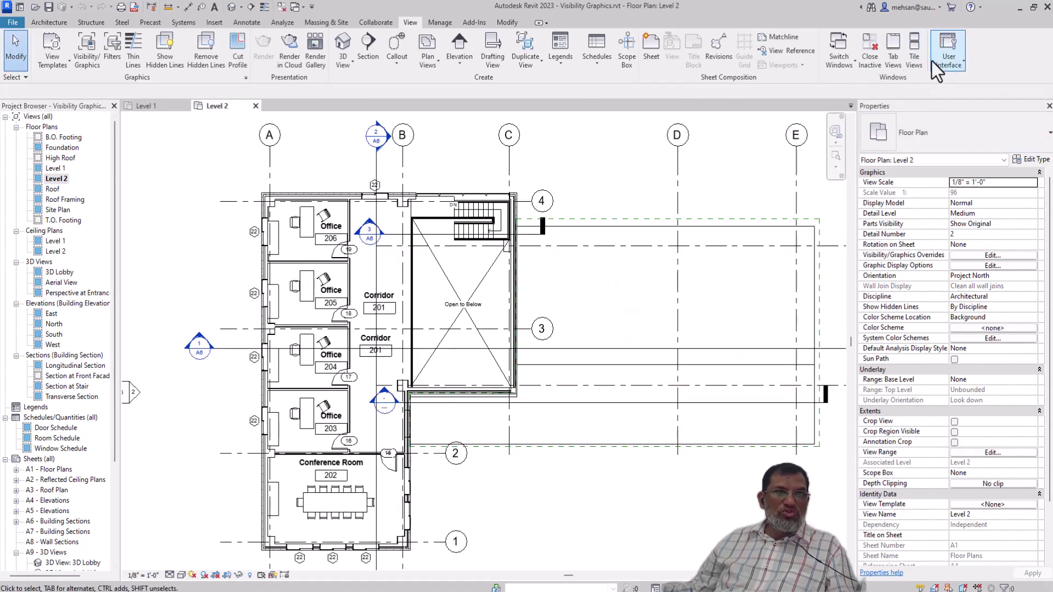
click(912, 57)
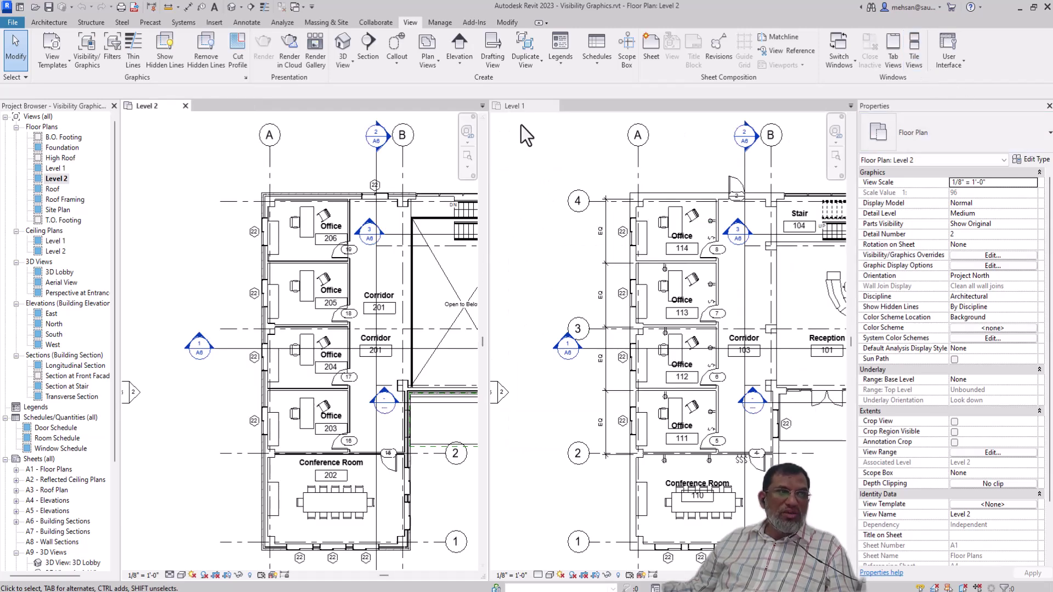
scroll(360, 275, down, 4)
scroll(360, 274, up, 4)
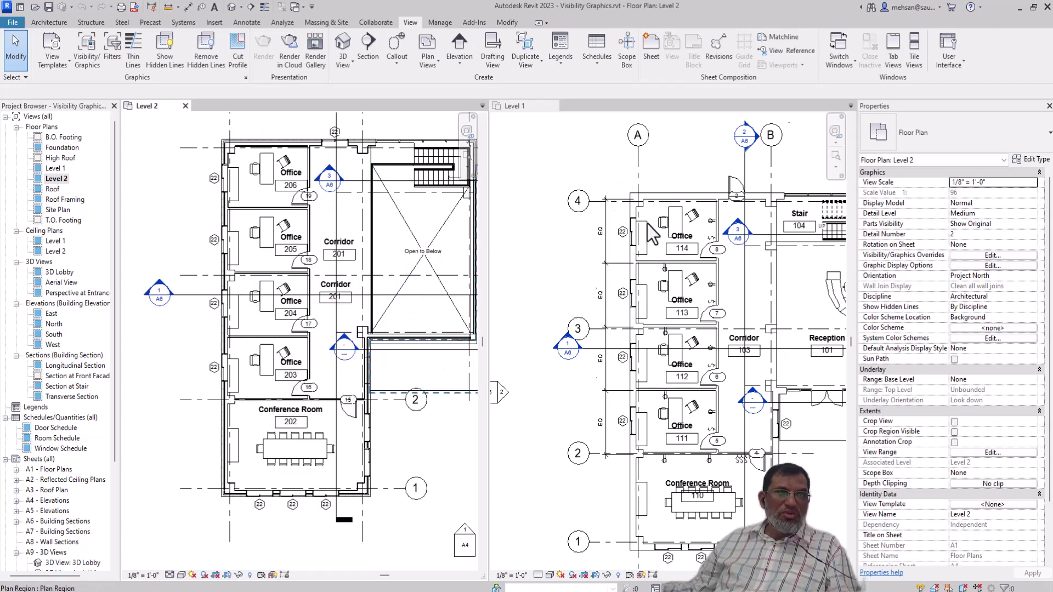
scroll(652, 235, down, 1)
scroll(697, 327, up, 1)
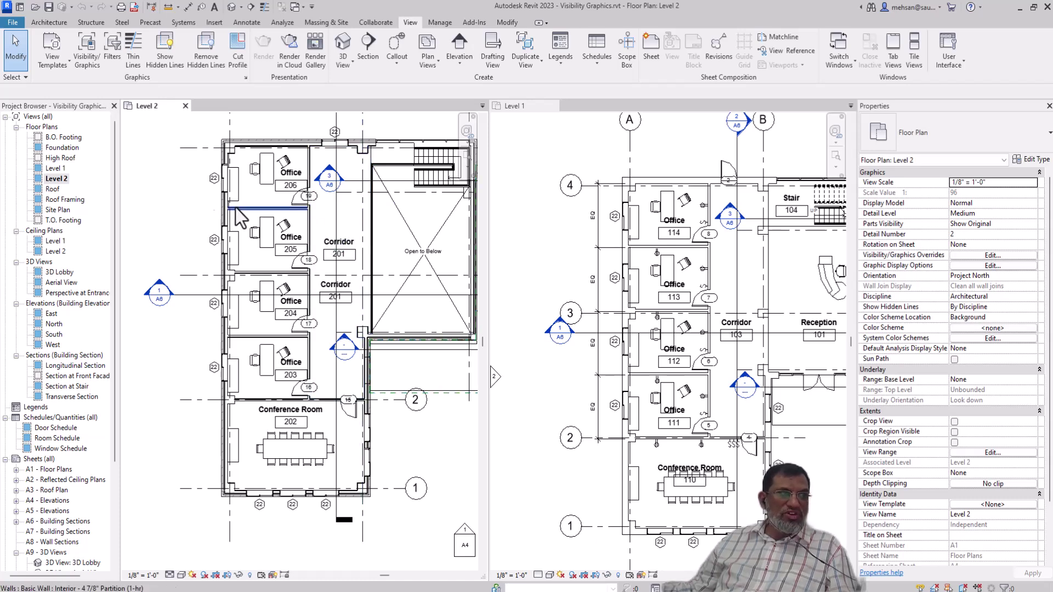
Open the Visibility/Graphic Overrides for Level 2 and toggle the Architecture filter of the model categories off and on again.
click(87, 65)
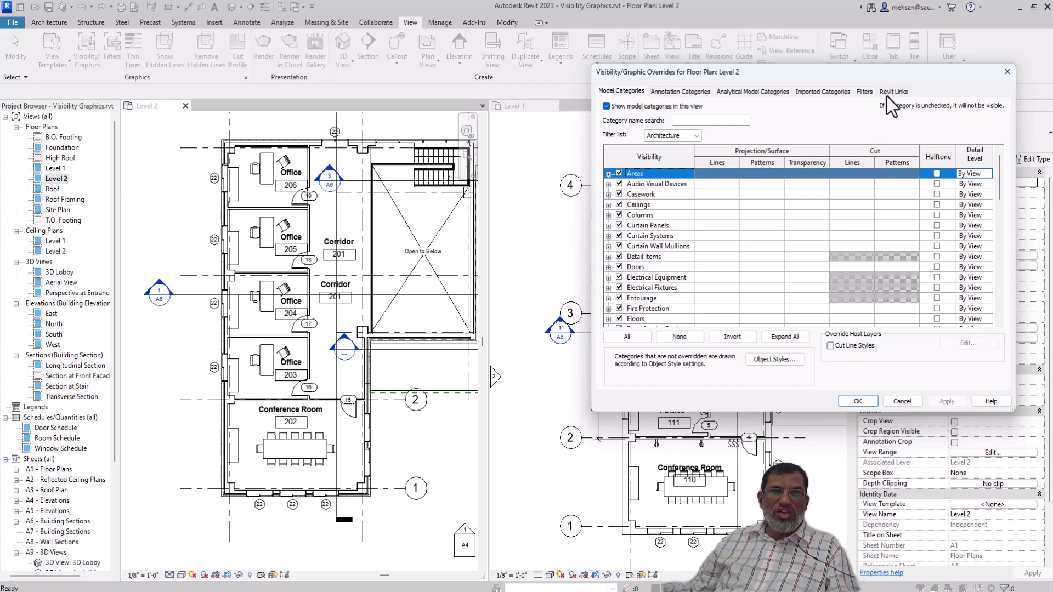
click(696, 136)
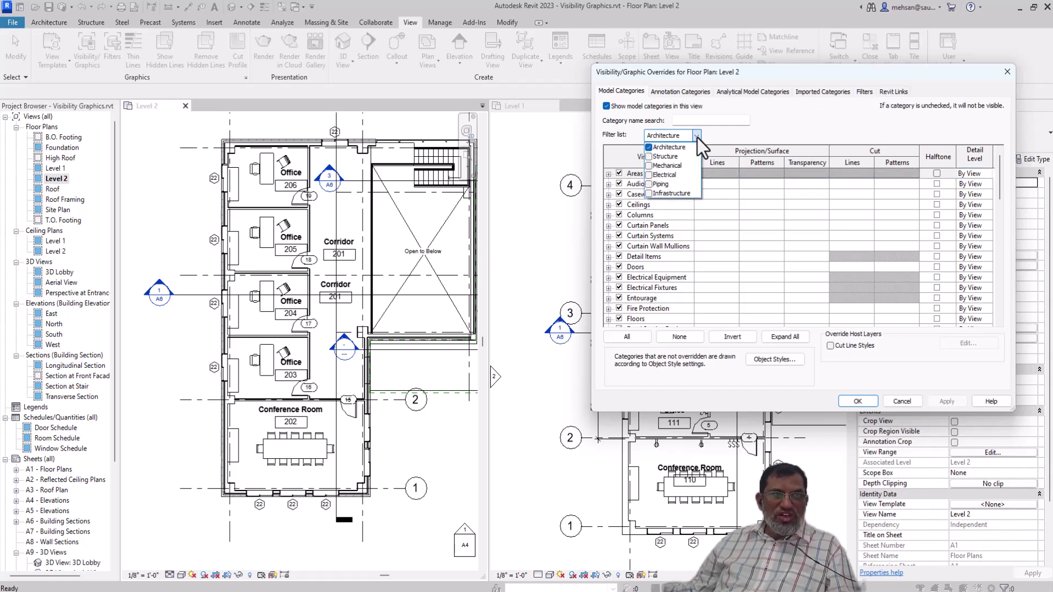
click(649, 148)
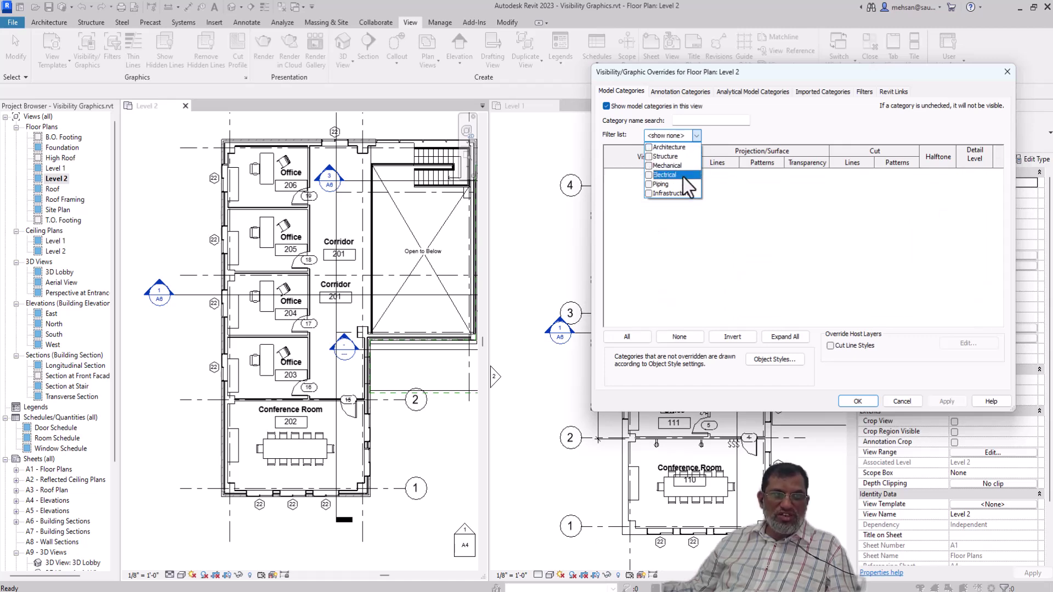
click(648, 147)
click(647, 147)
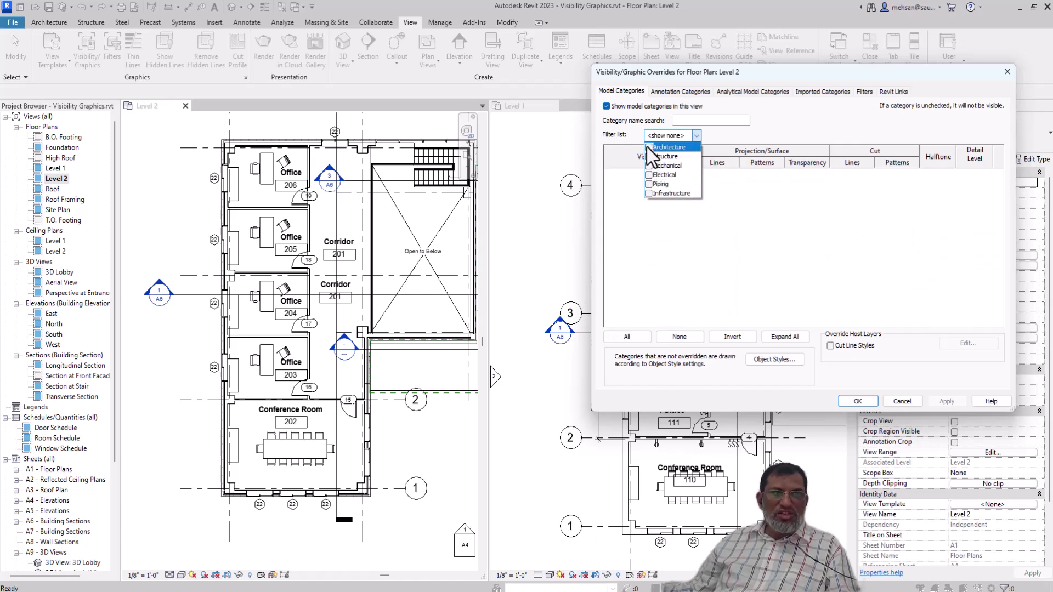
click(729, 135)
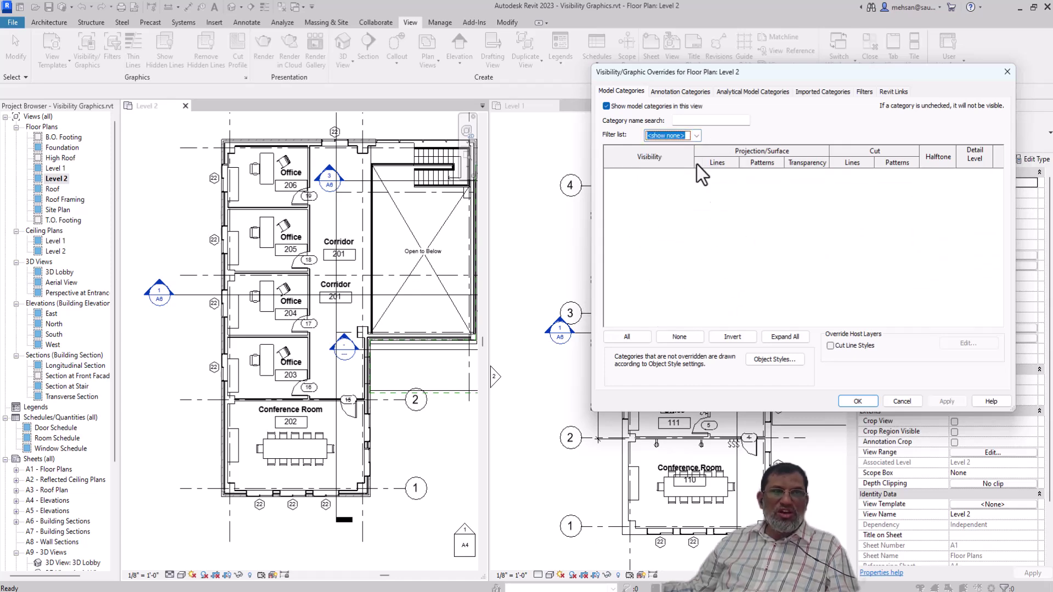
click(692, 136)
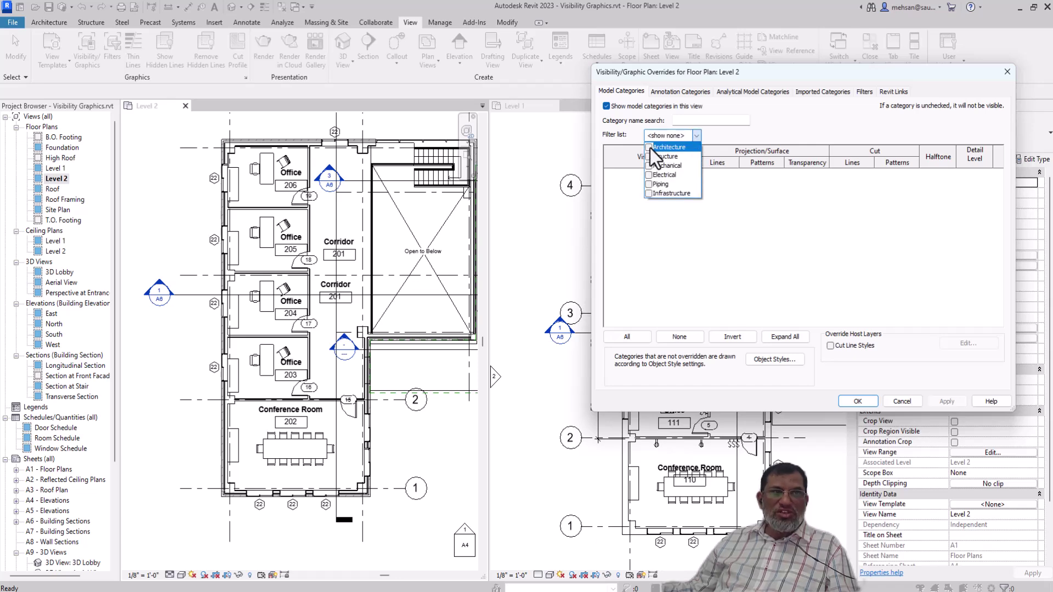
click(650, 147)
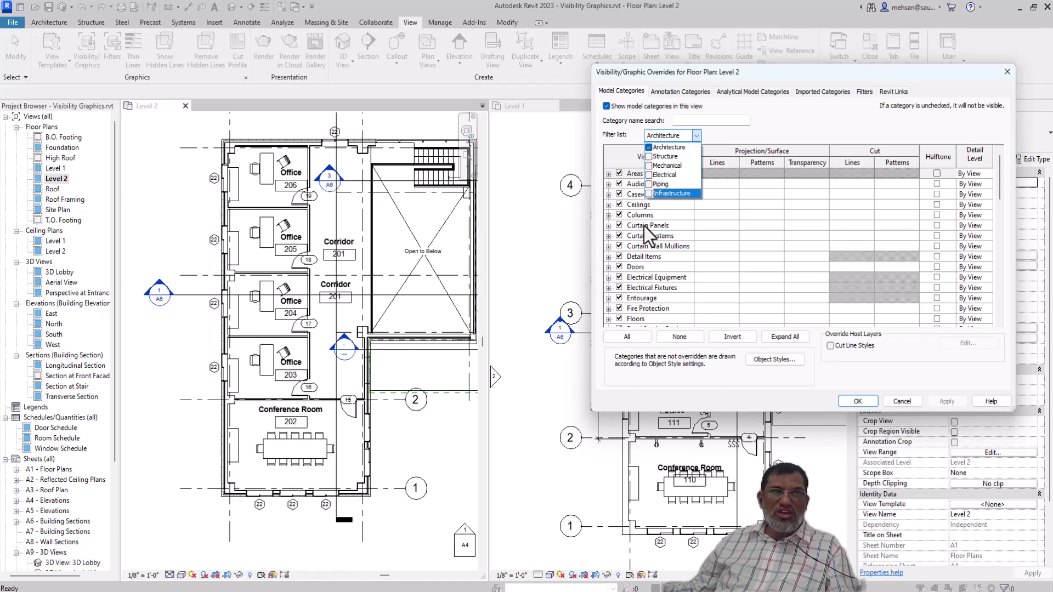
View the model categories of one discipline at a time: Structure, Mechanical, Piping and Electrical.
click(648, 147)
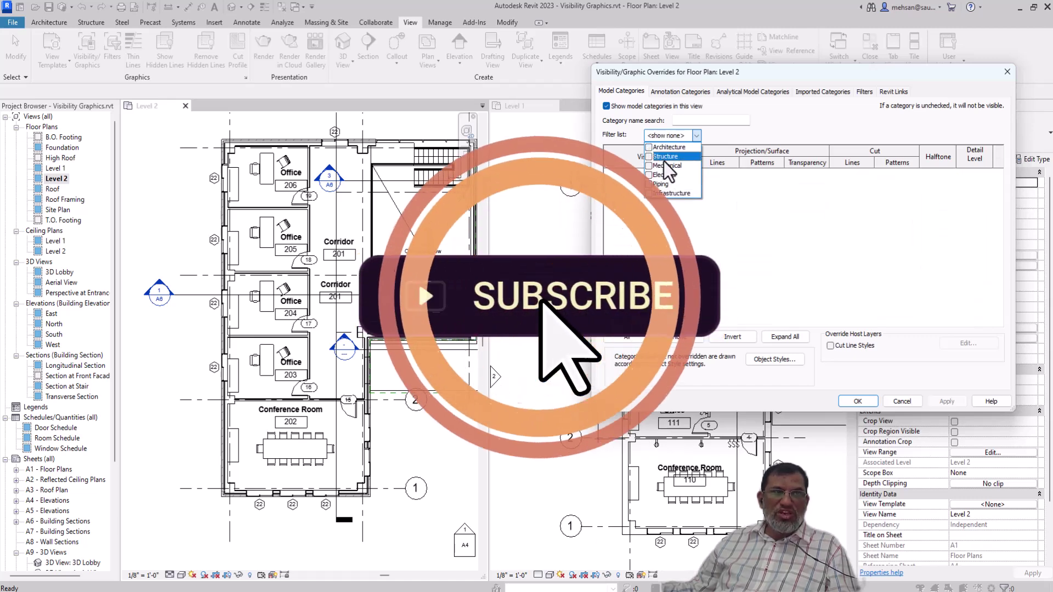
click(648, 157)
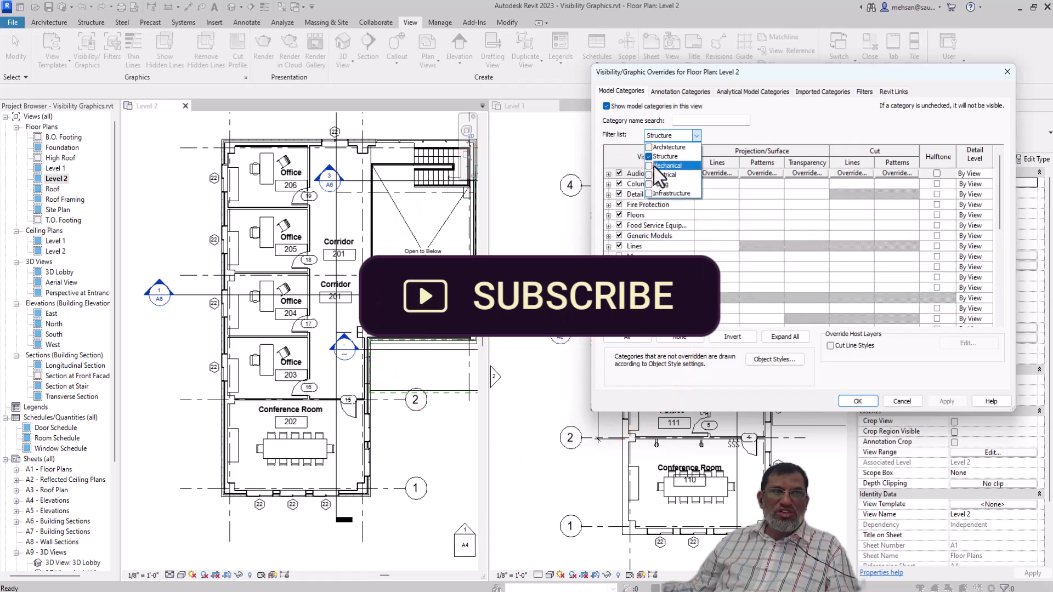
click(648, 157)
click(649, 165)
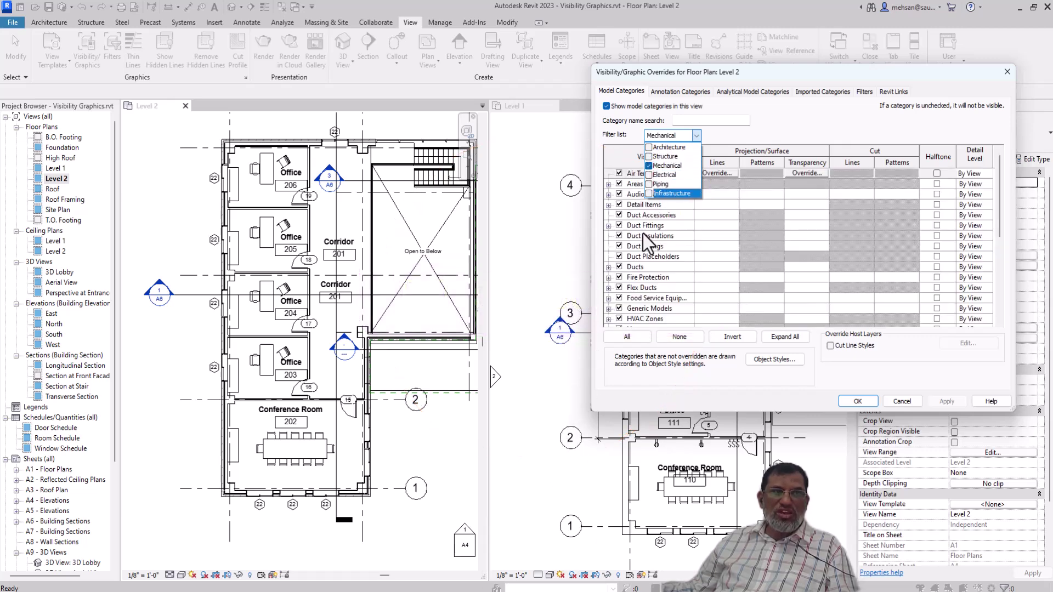
click(648, 166)
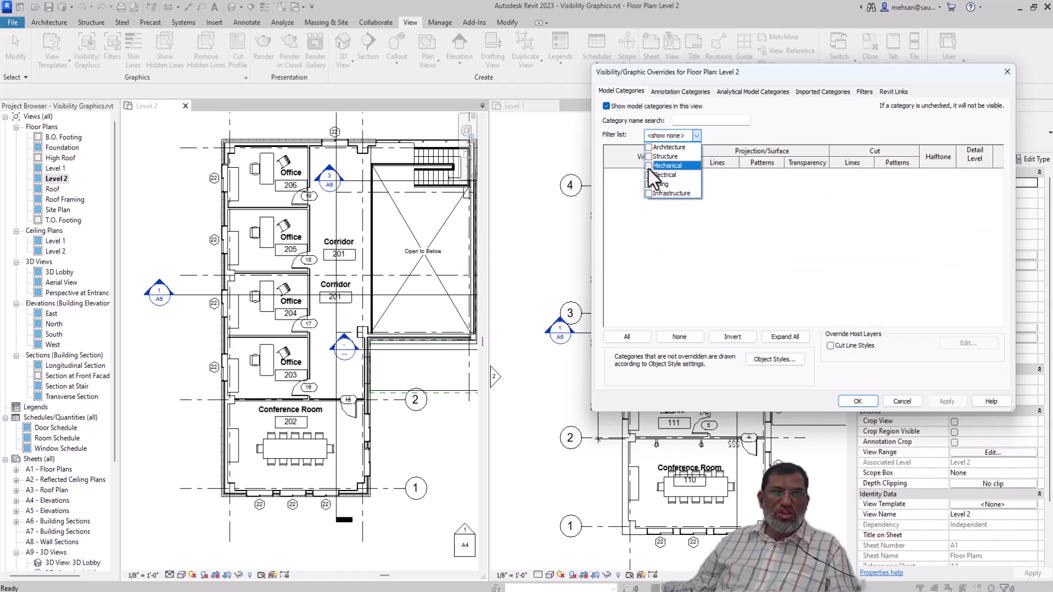
click(649, 184)
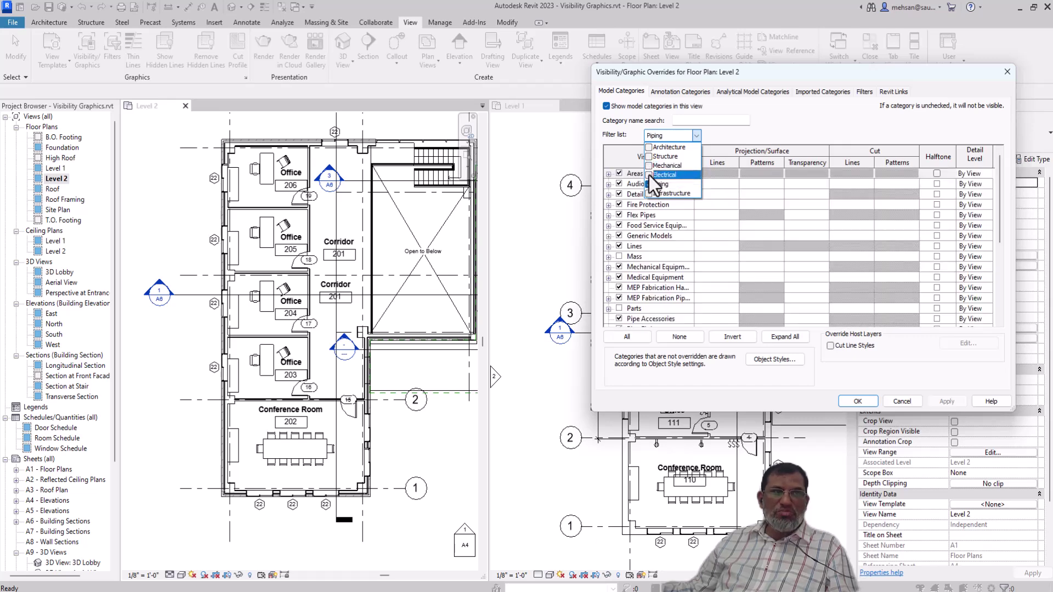
click(649, 175)
click(649, 184)
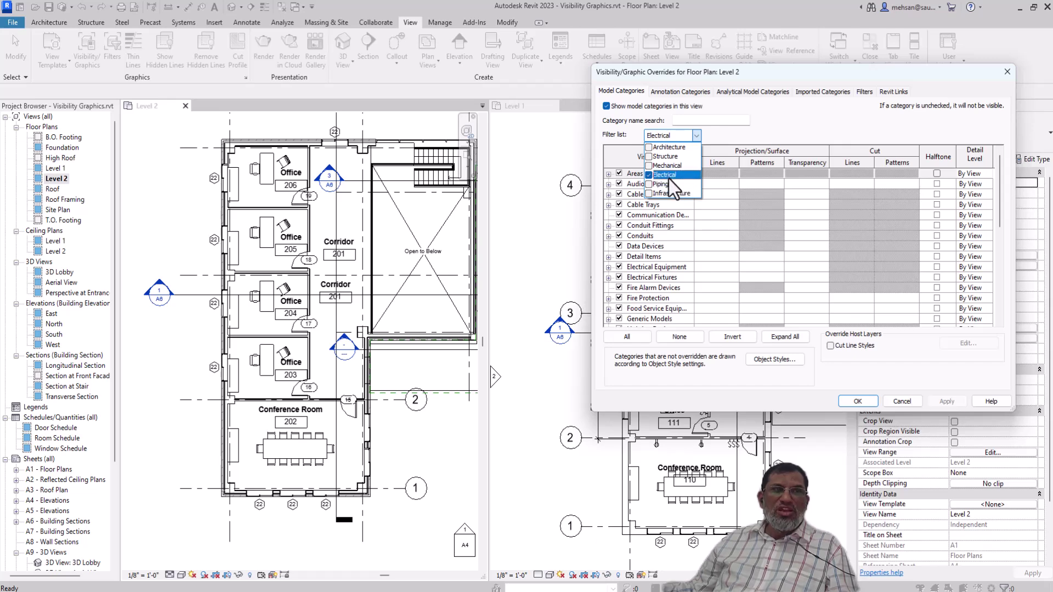
Return the category filter to Architecture only and cancel the Level 2 overrides.
click(649, 147)
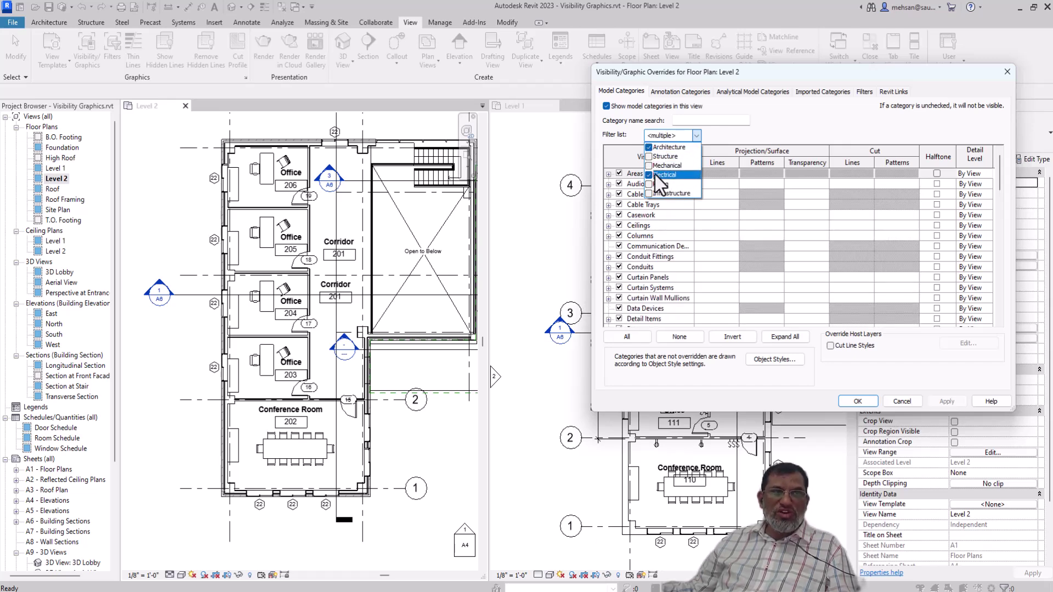
click(649, 175)
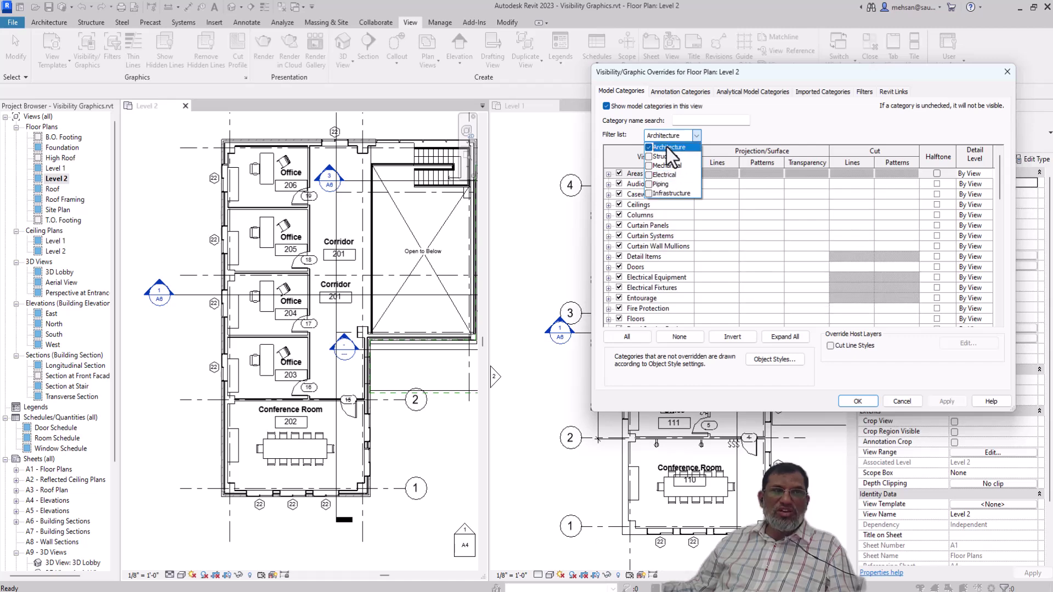
click(727, 133)
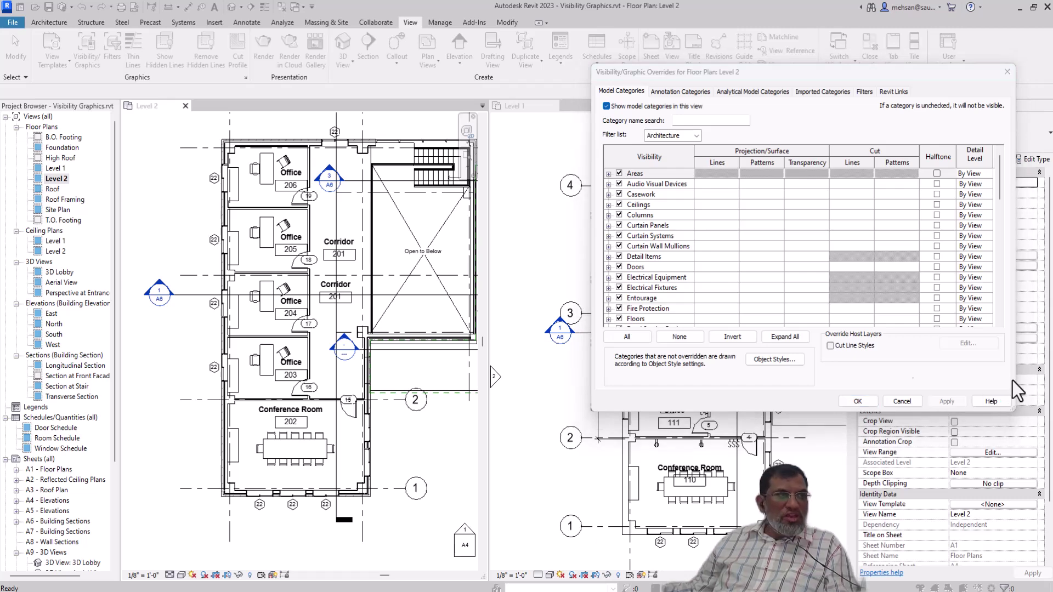
click(905, 402)
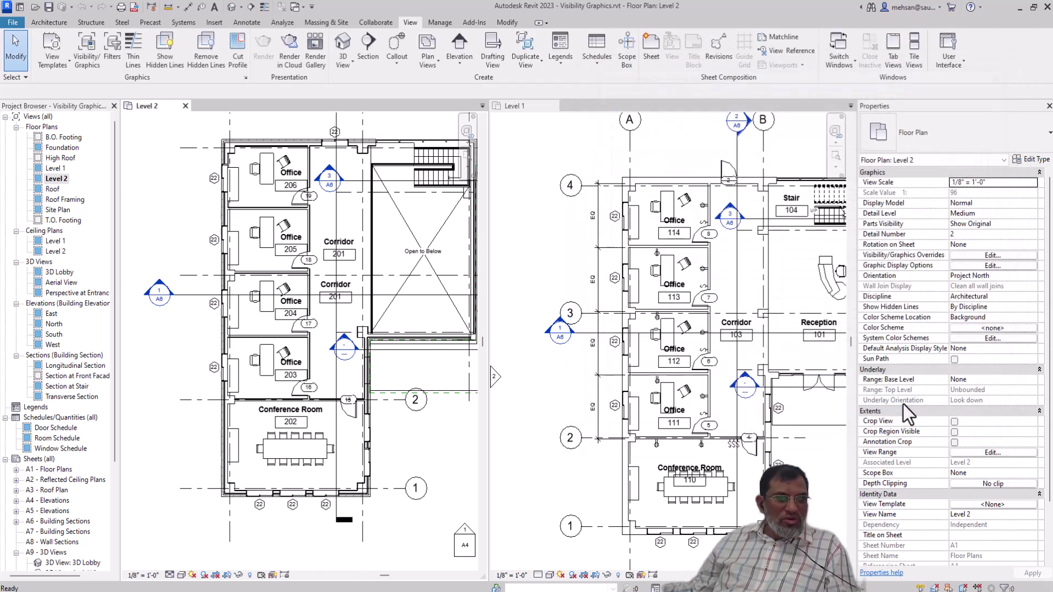
Activate the Level 1 plan and turn off the Doors category in its Visibility/Graphic Overrides.
click(433, 334)
click(420, 364)
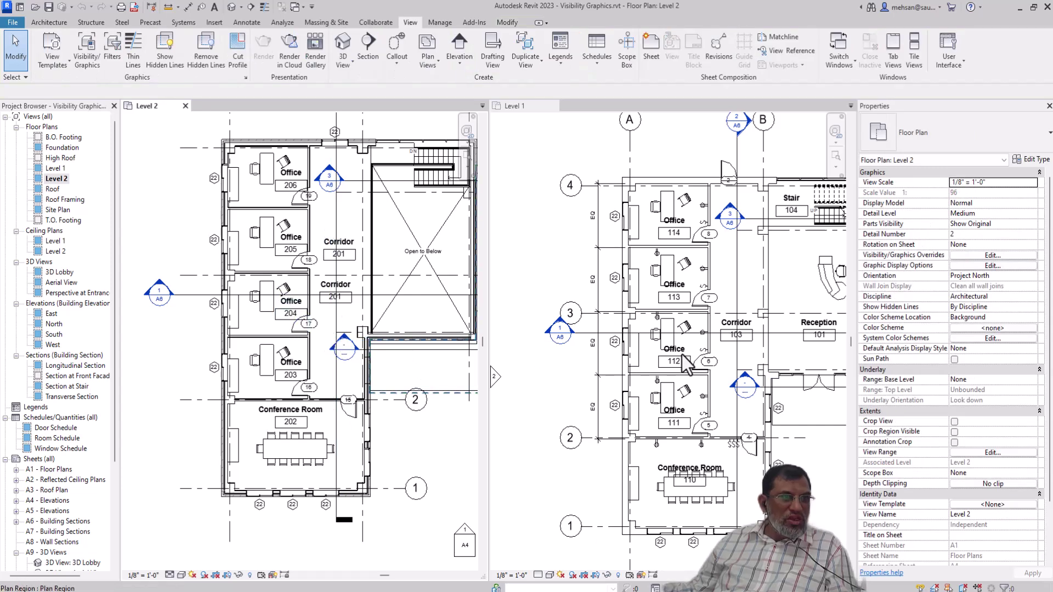
click(578, 258)
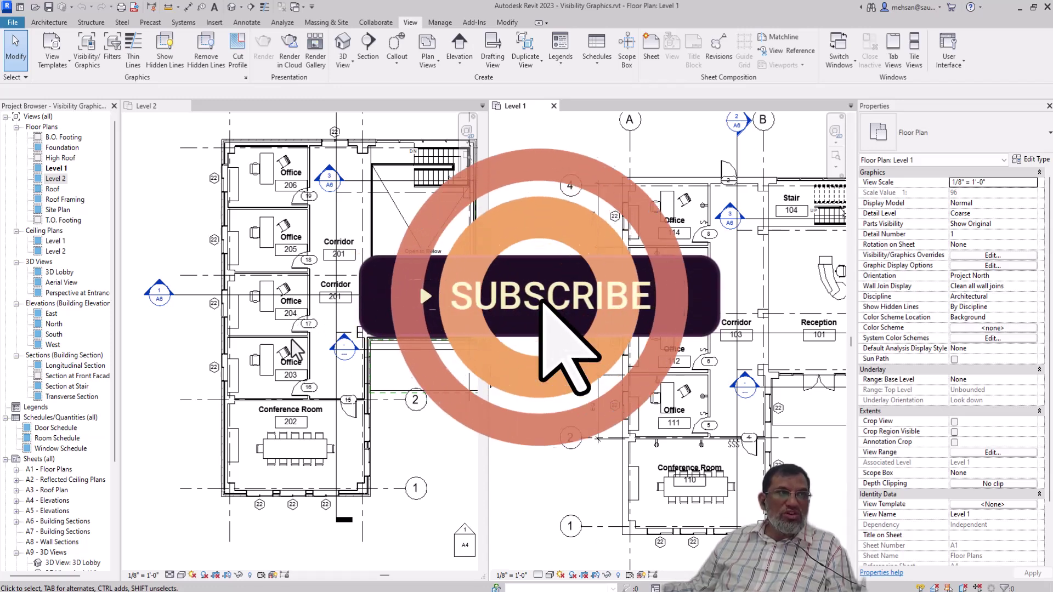
click(88, 64)
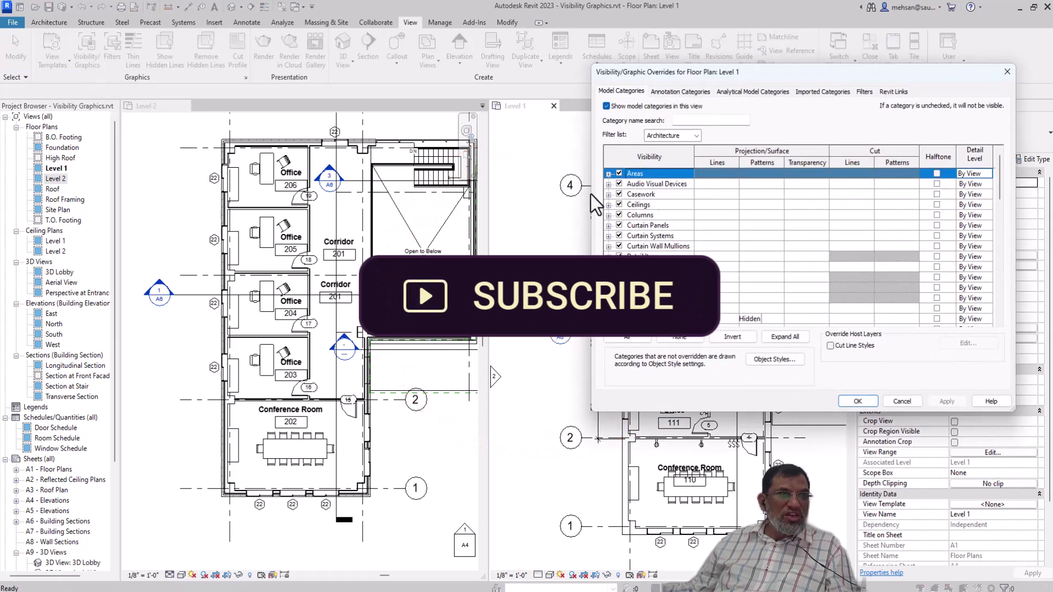
scroll(652, 260, down, 1)
scroll(653, 256, down, 1)
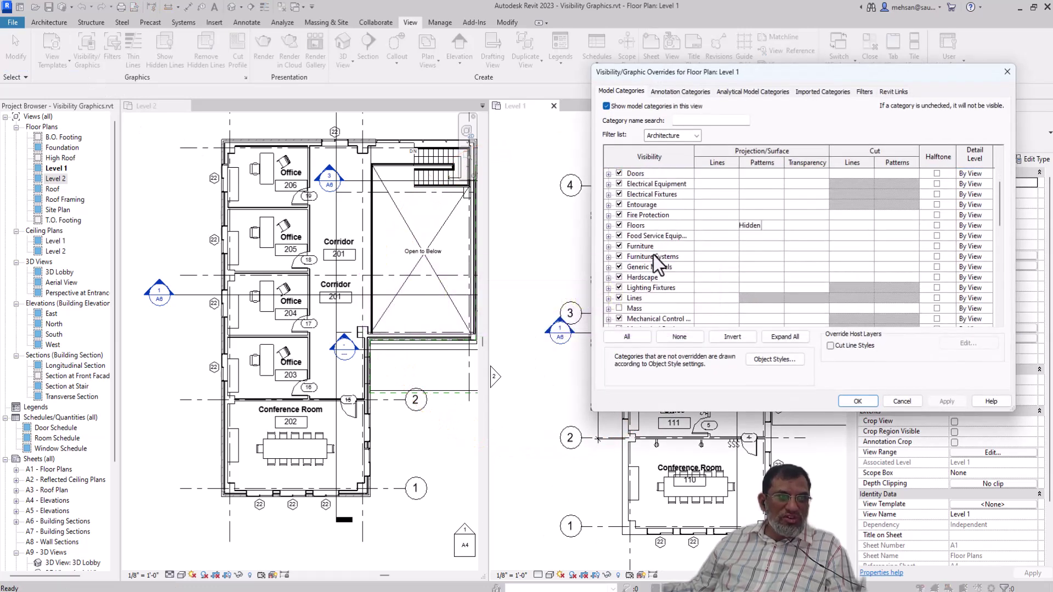
scroll(656, 281, down, 2)
scroll(660, 257, up, 4)
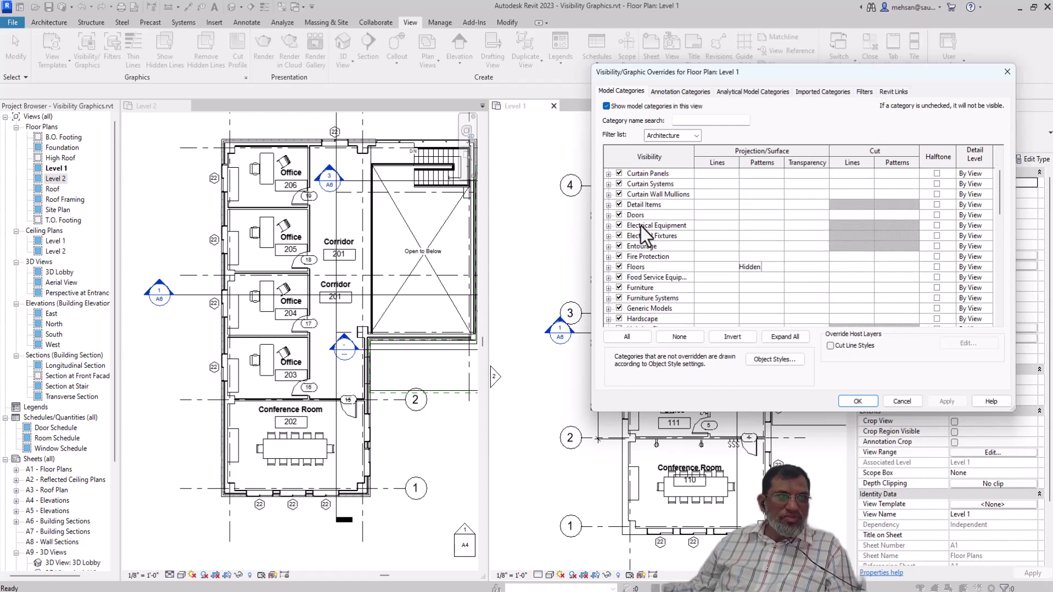
click(619, 215)
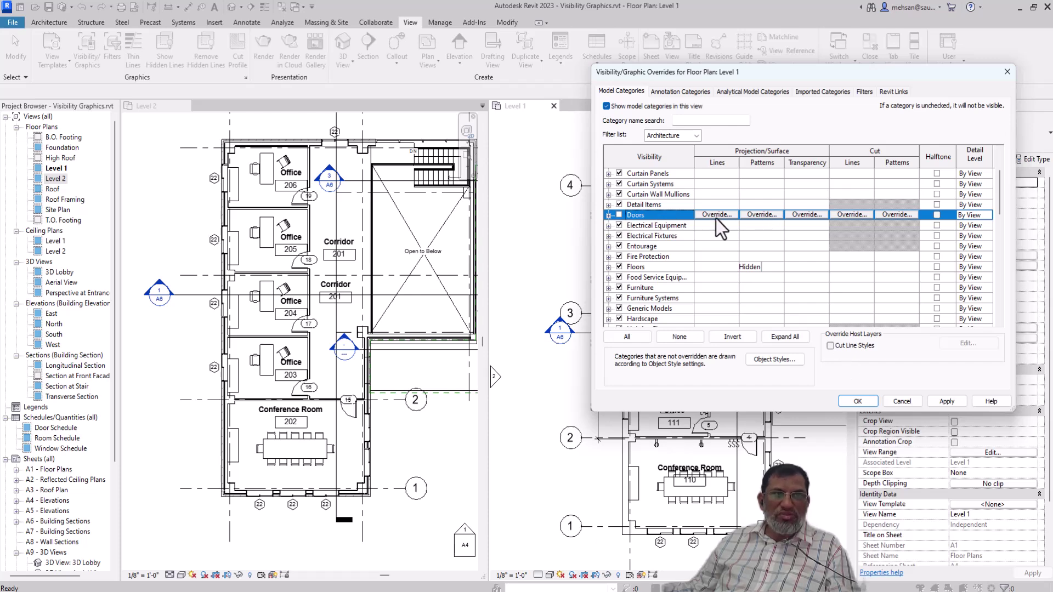
Examine the pattern, color and weight options for overriding the projection lines of the Doors category.
click(735, 215)
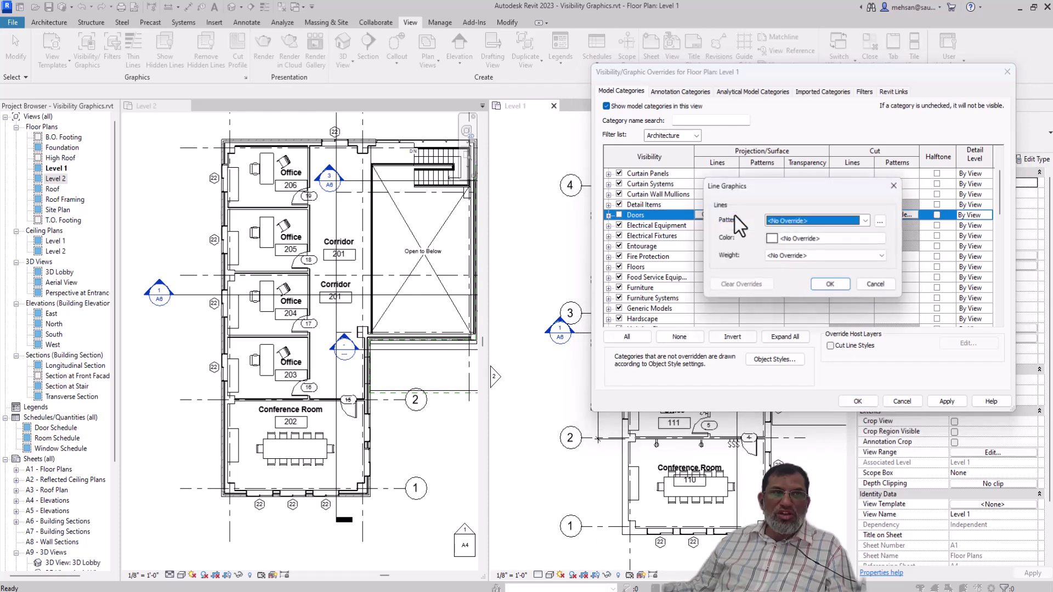
click(867, 220)
click(876, 229)
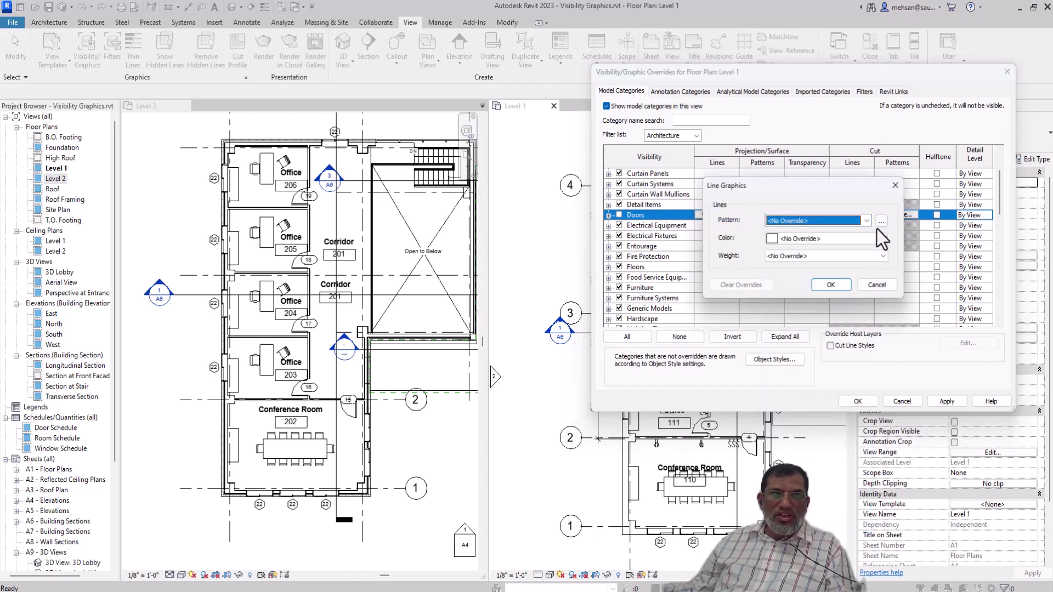
click(879, 223)
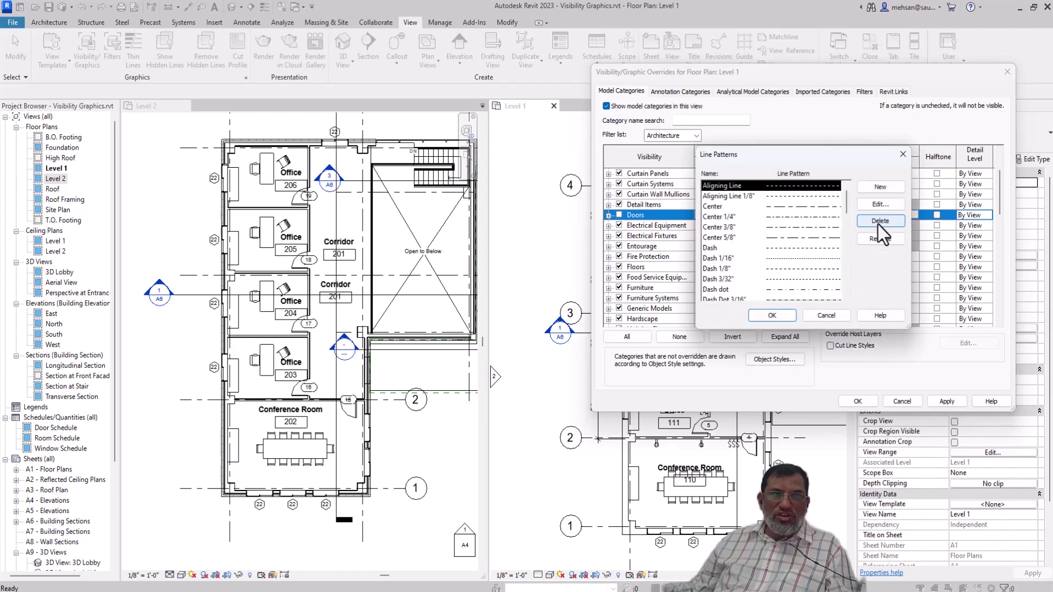
click(902, 154)
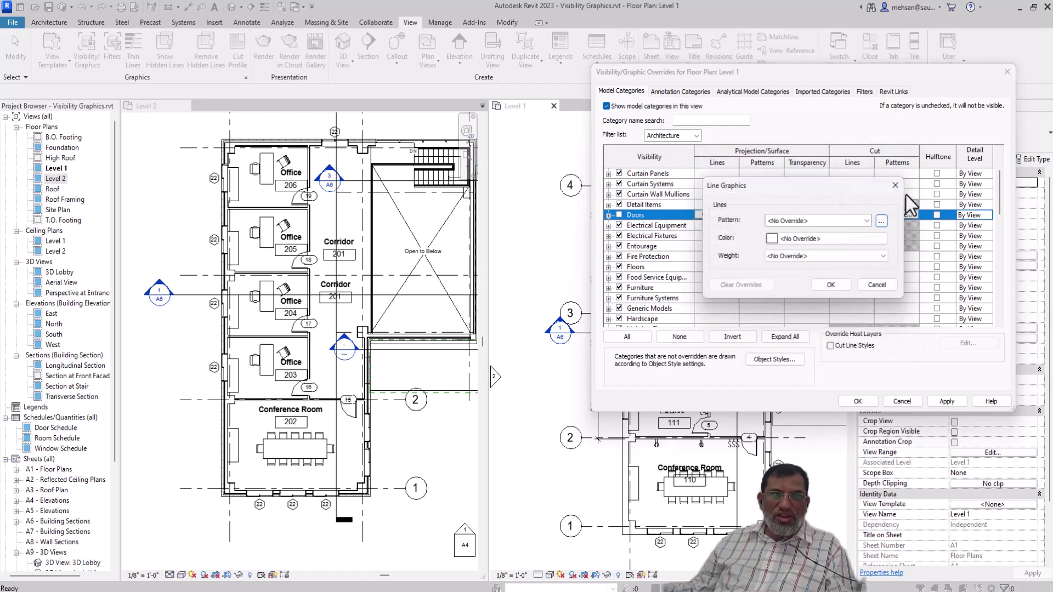
click(859, 238)
click(923, 130)
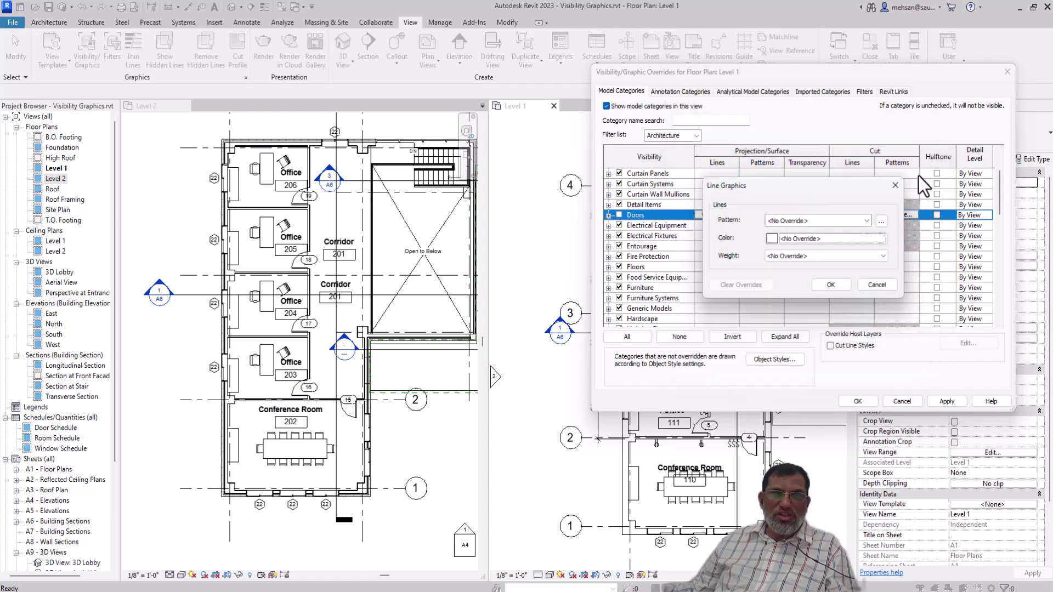
click(826, 257)
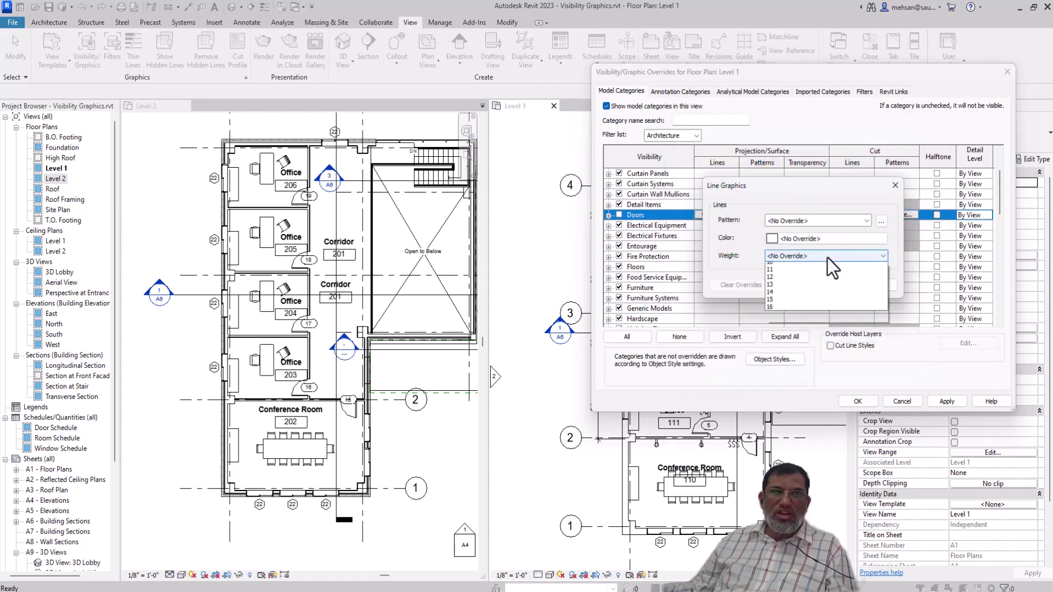
click(802, 290)
click(840, 287)
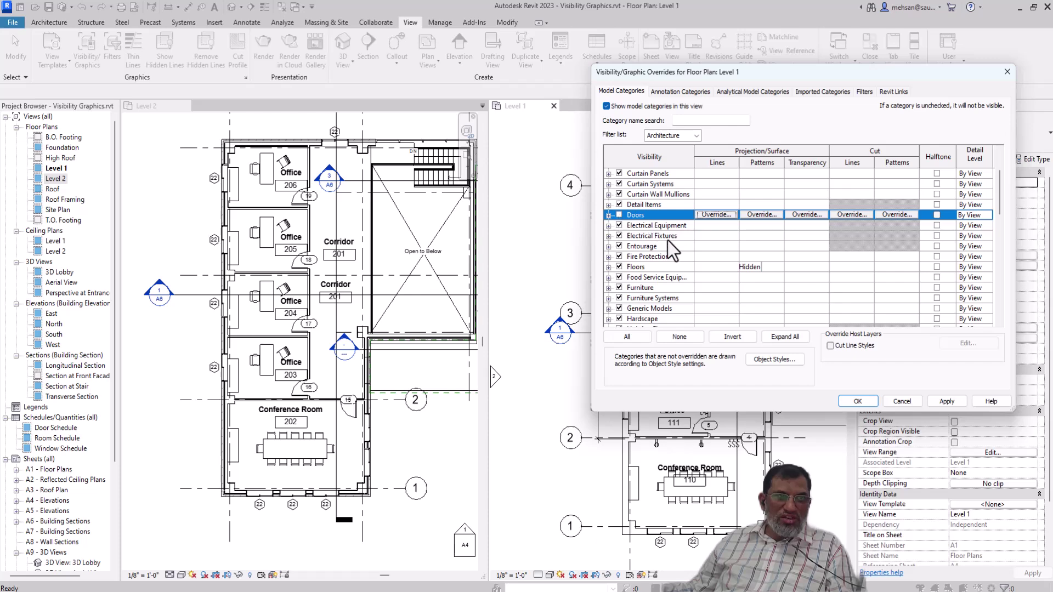
Apply and accept the Level 1 visibility overrides, and inspect the office door openings along the corridor.
click(945, 401)
click(858, 400)
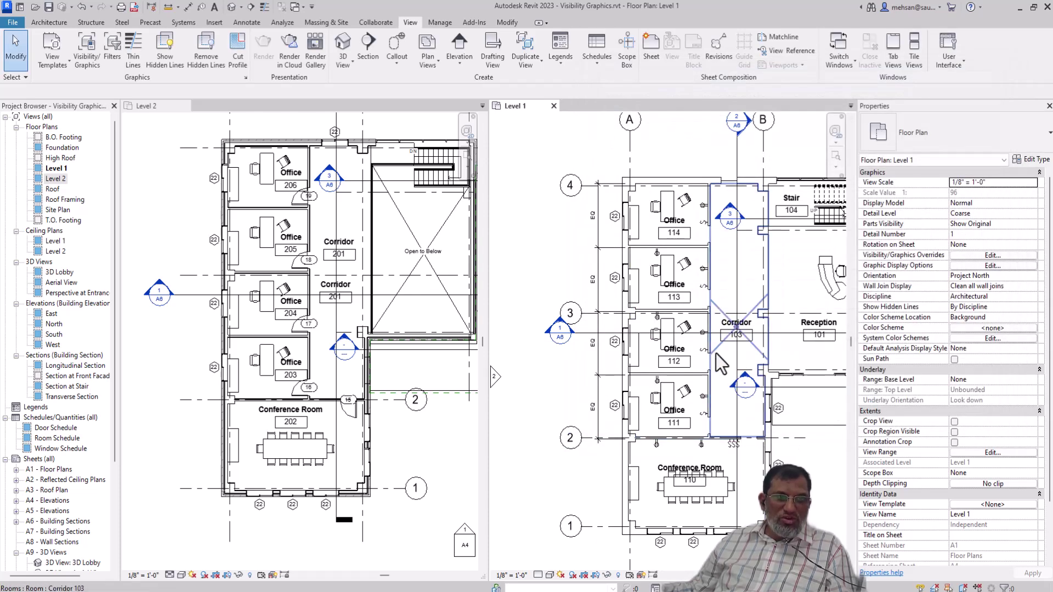
scroll(705, 363, up, 3)
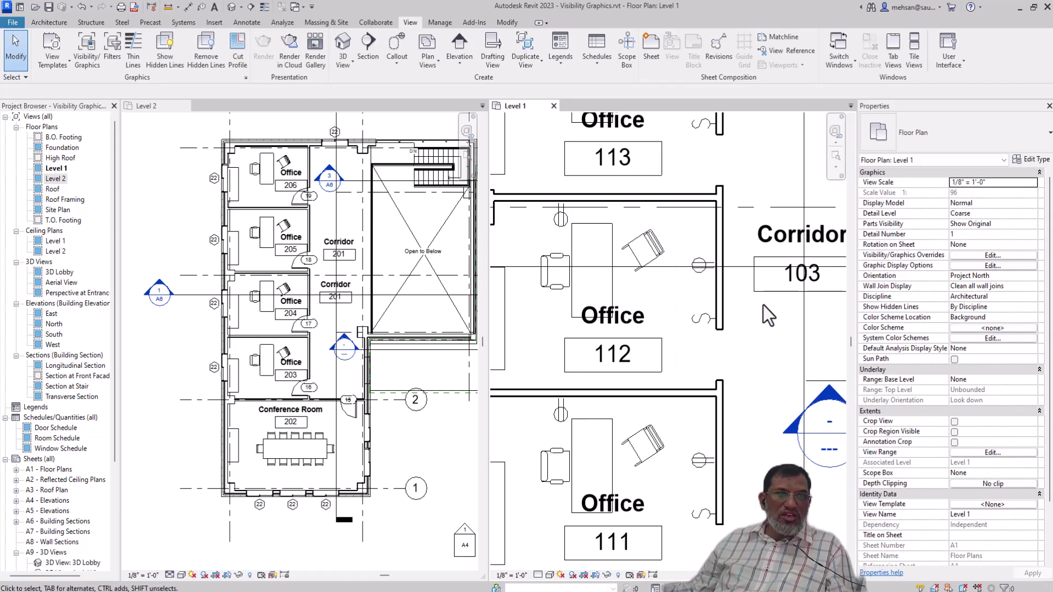
scroll(713, 340, down, 5)
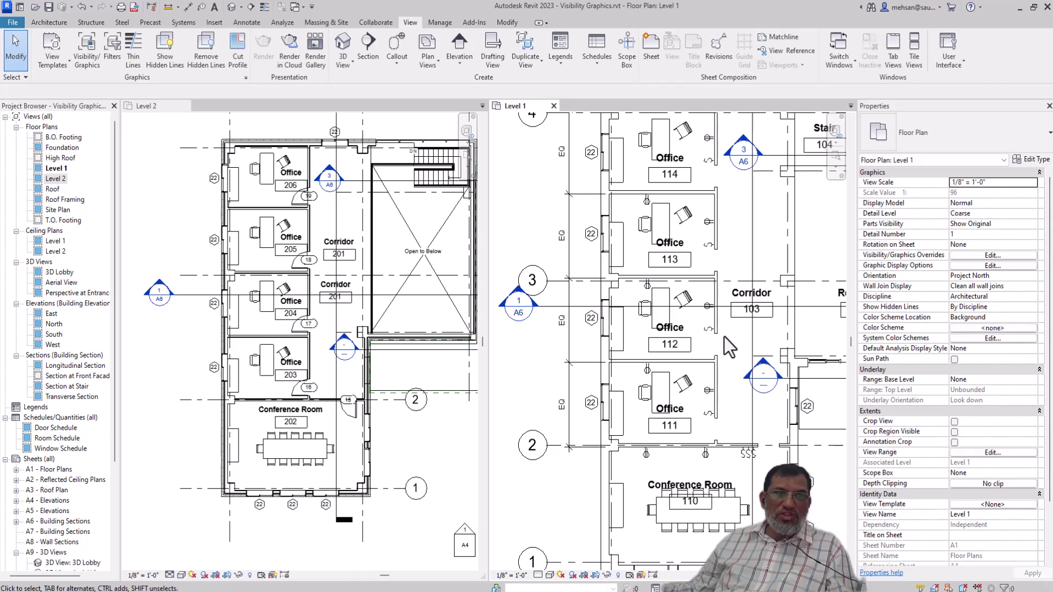
scroll(723, 339, up, 2)
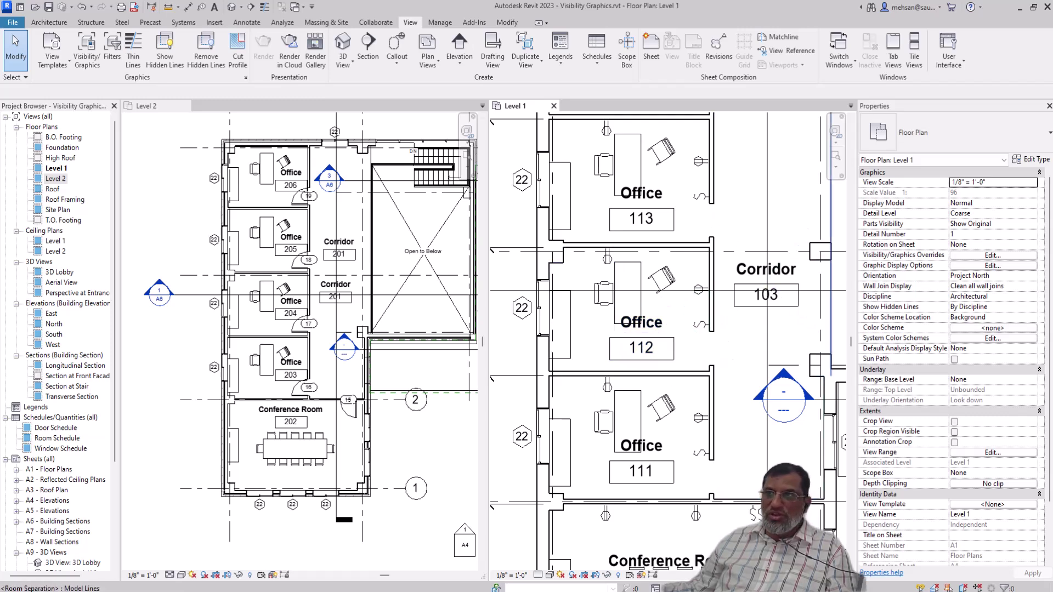
Close the Level 2 floor plan view and continue in the Level 1 plan.
click(252, 218)
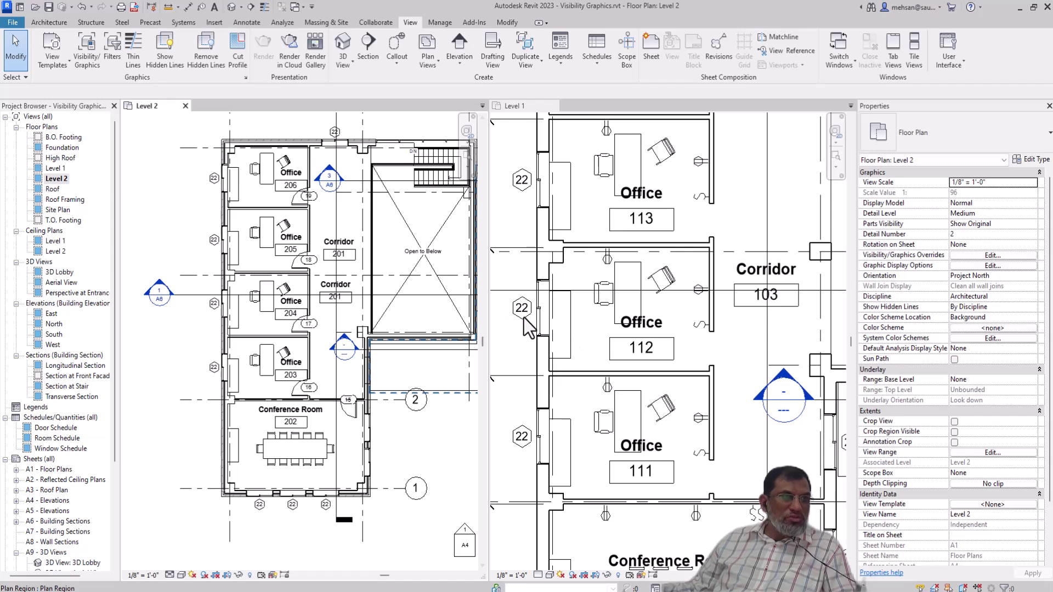
click(186, 106)
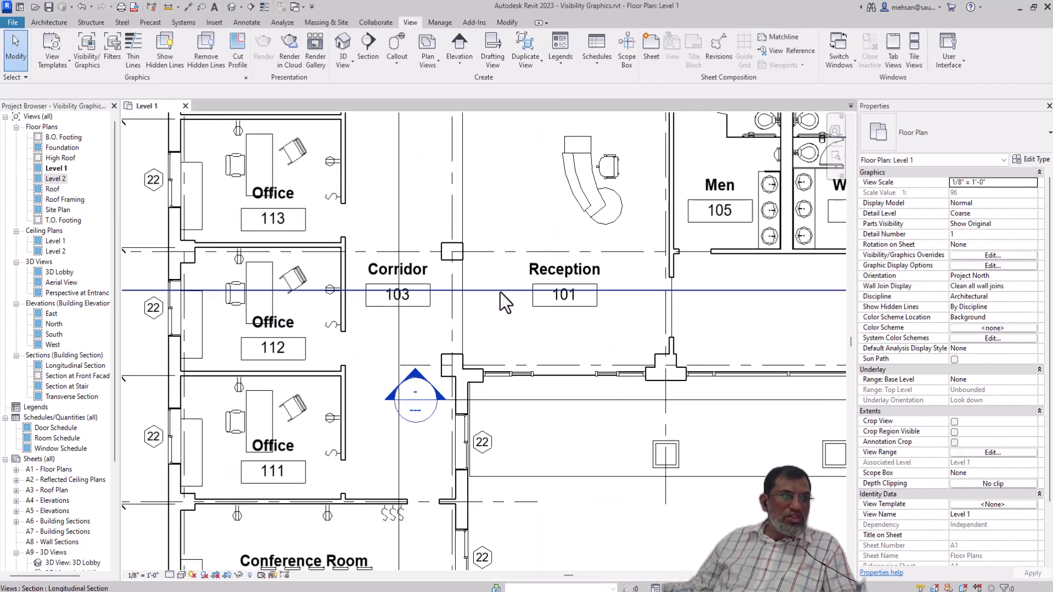
scroll(503, 274, down, 5)
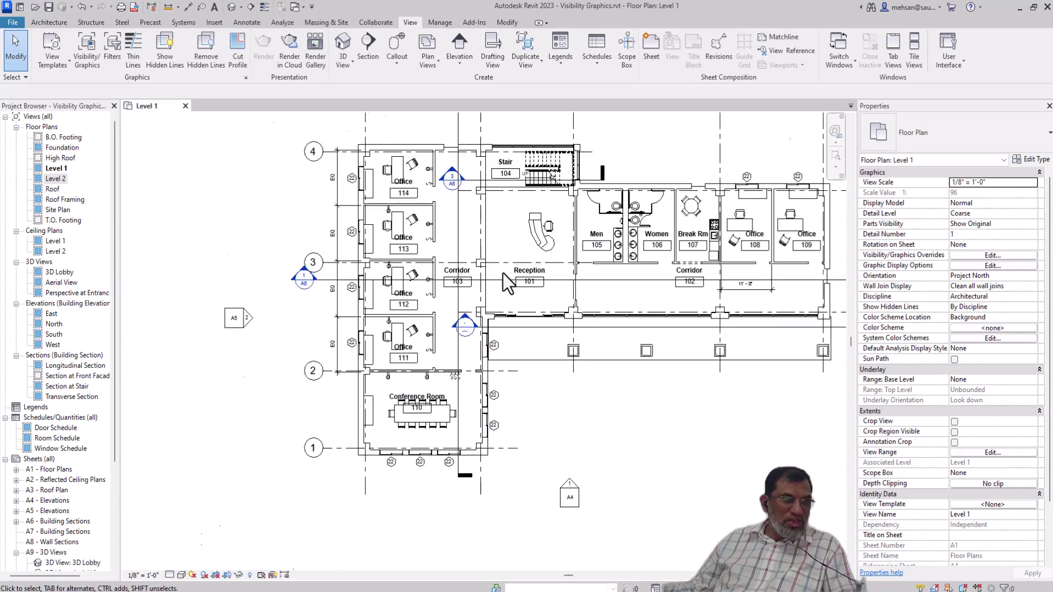
scroll(450, 238, up, 3)
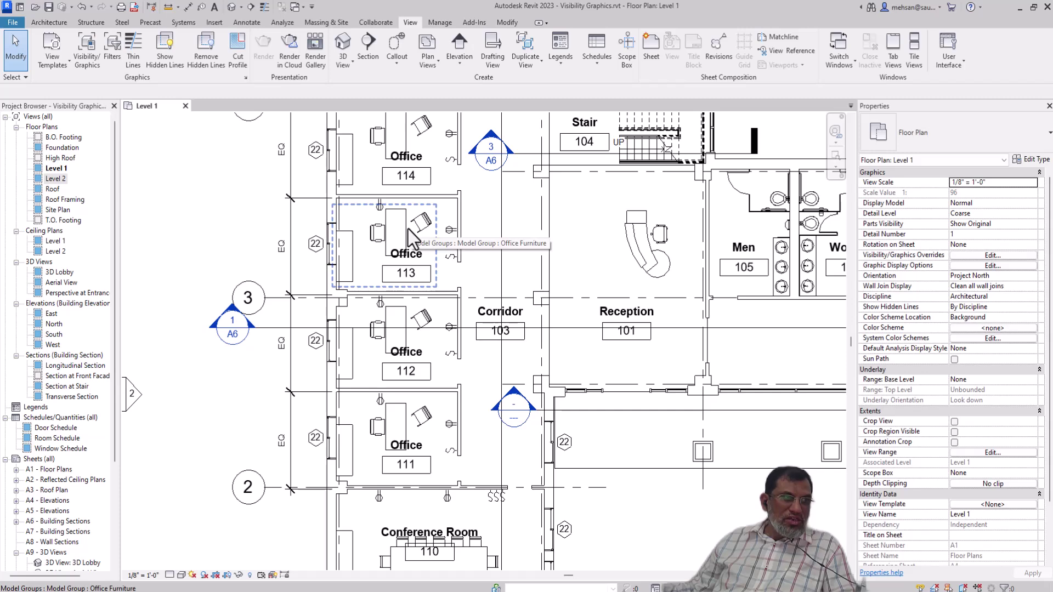
Duplicate the Level 1 floor plan view without its detailing.
click(59, 169)
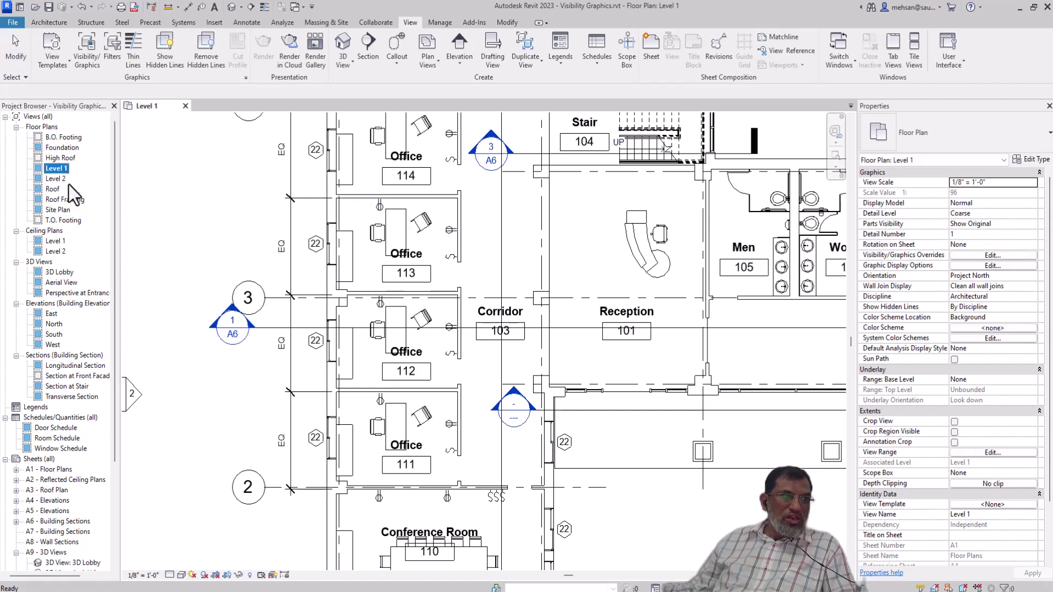
double_click(56, 168)
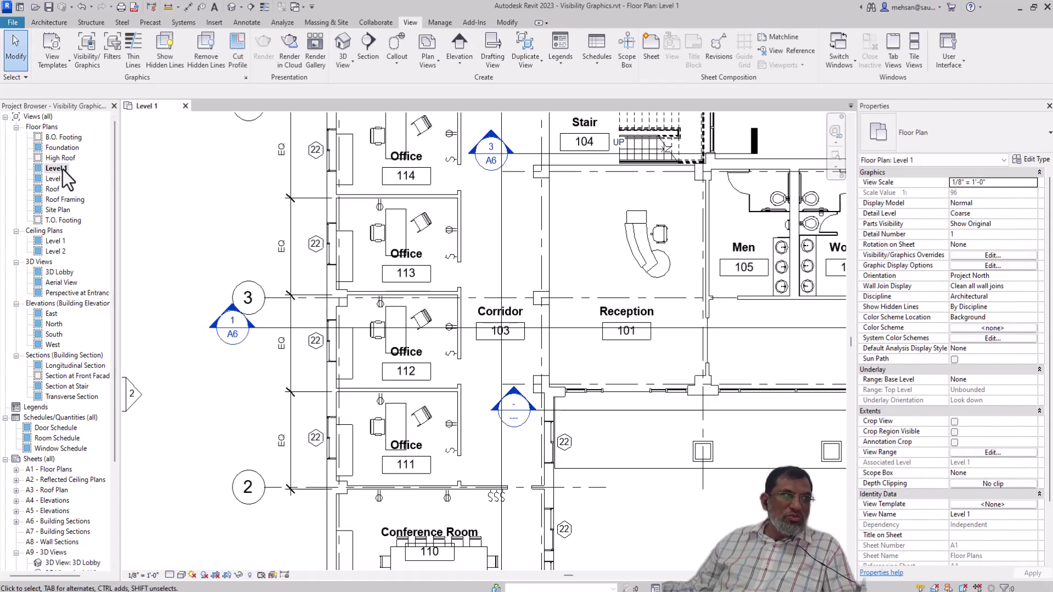
right_click(62, 170)
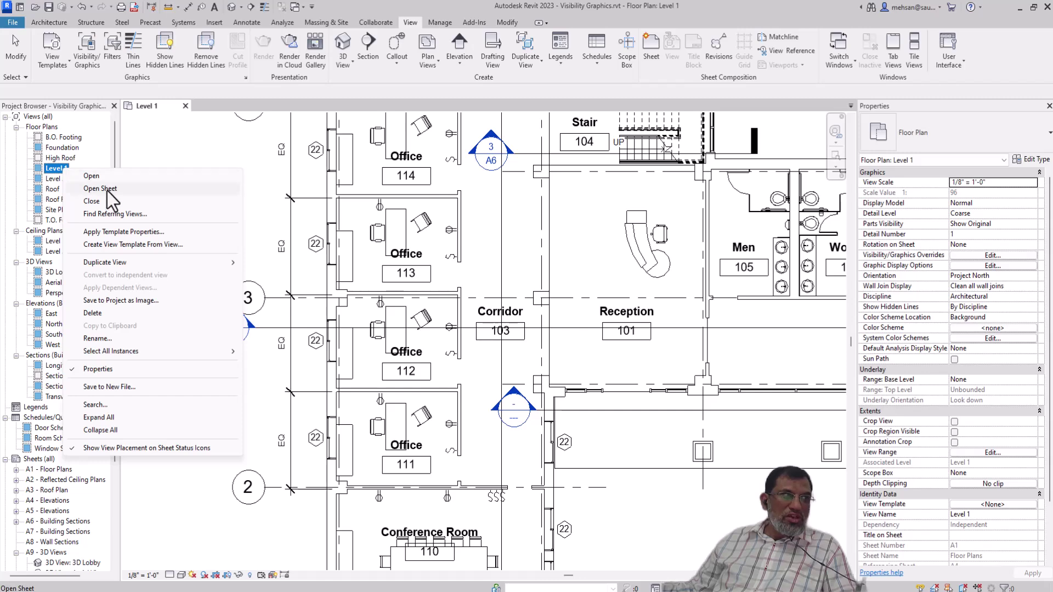
mouse_move(113, 269)
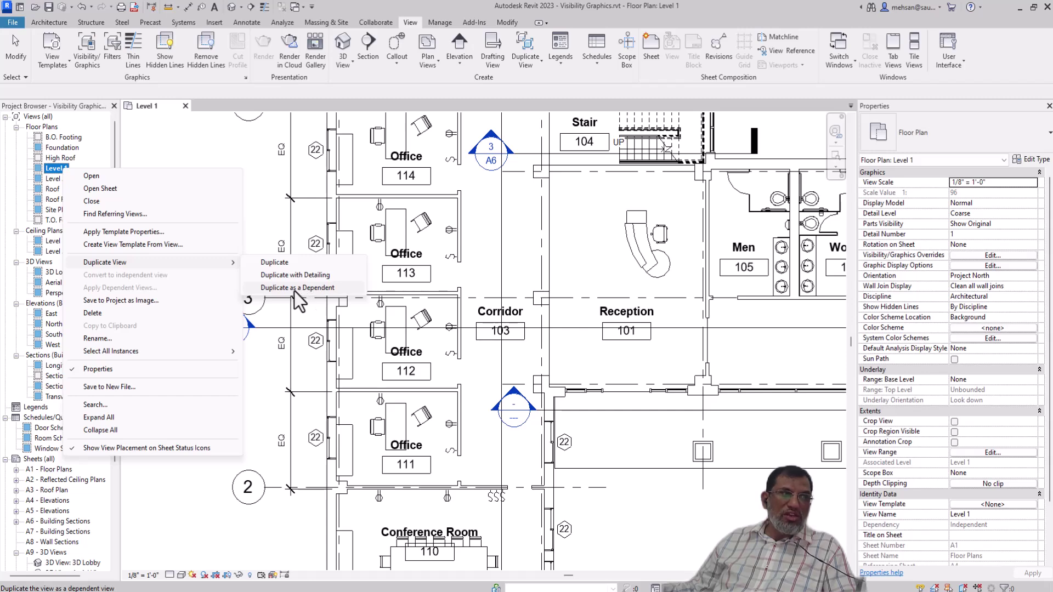
click(281, 263)
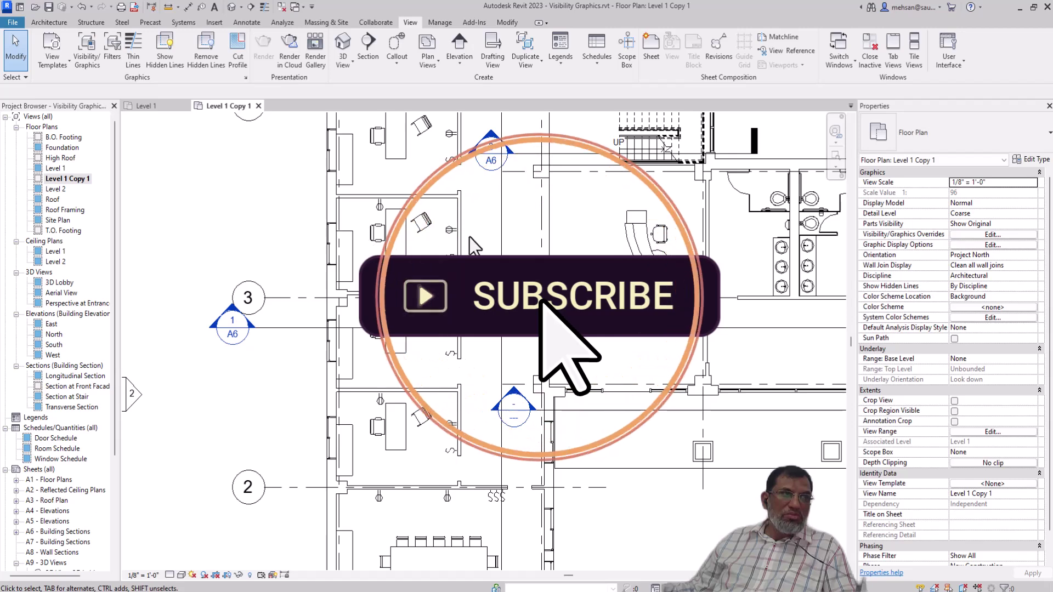
Duplicate the original Level 1 floor plan with detailing and open both copies to compare them.
click(58, 169)
right_click(60, 171)
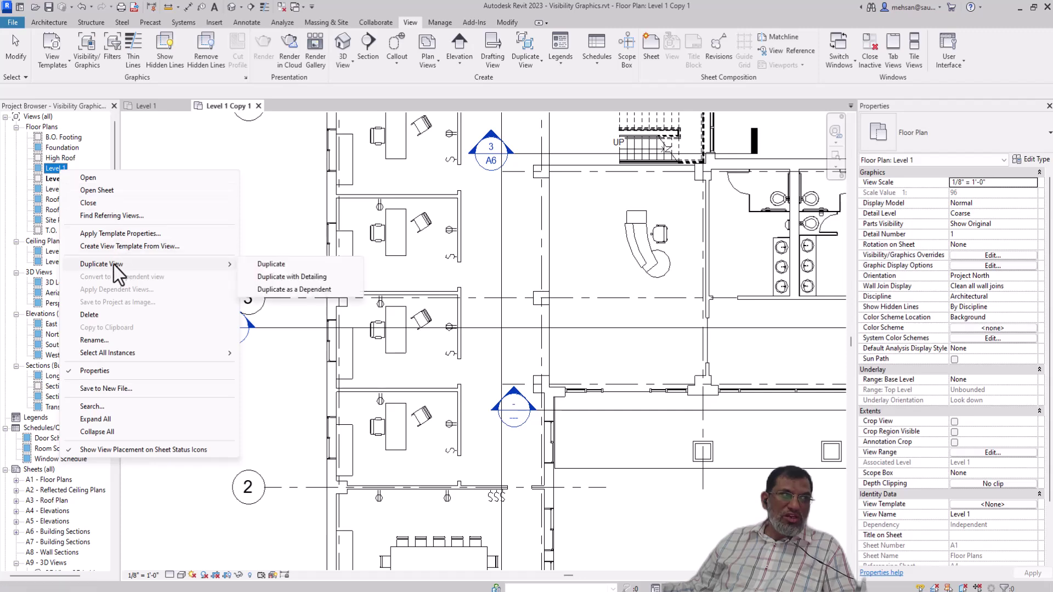
click(285, 277)
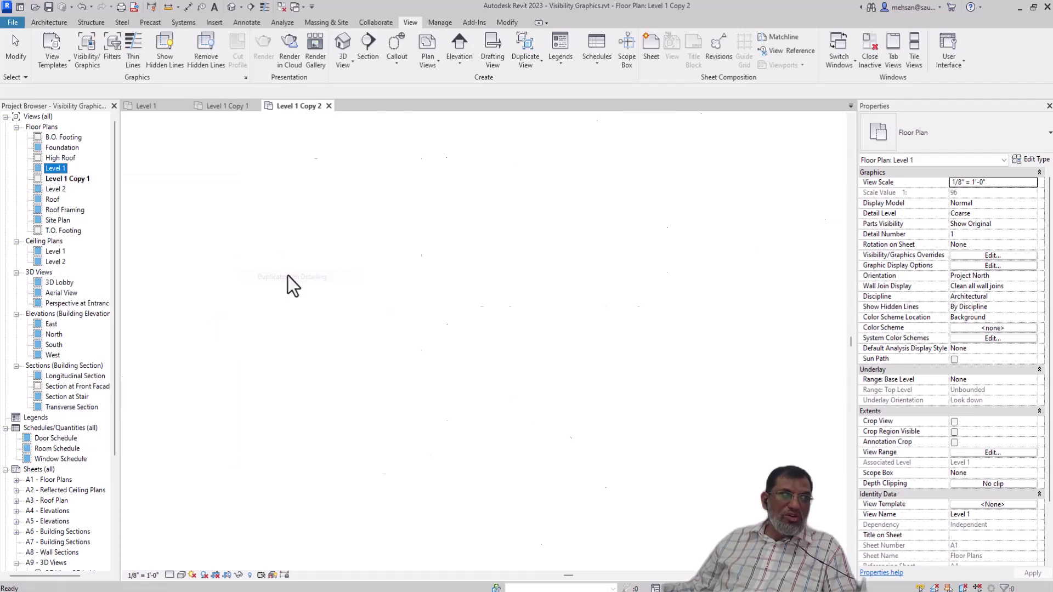
double_click(75, 179)
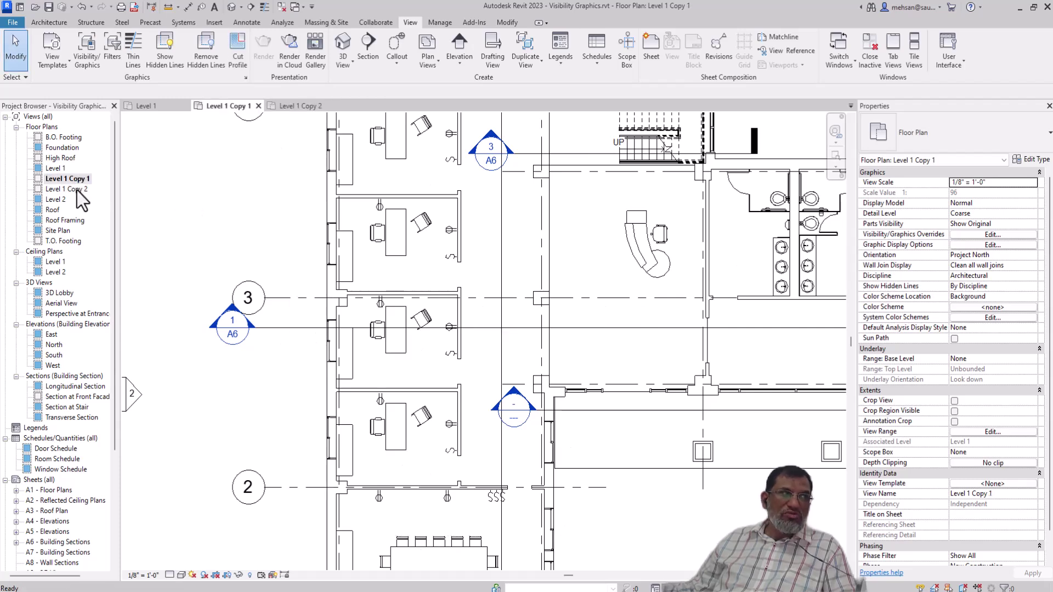
double_click(76, 189)
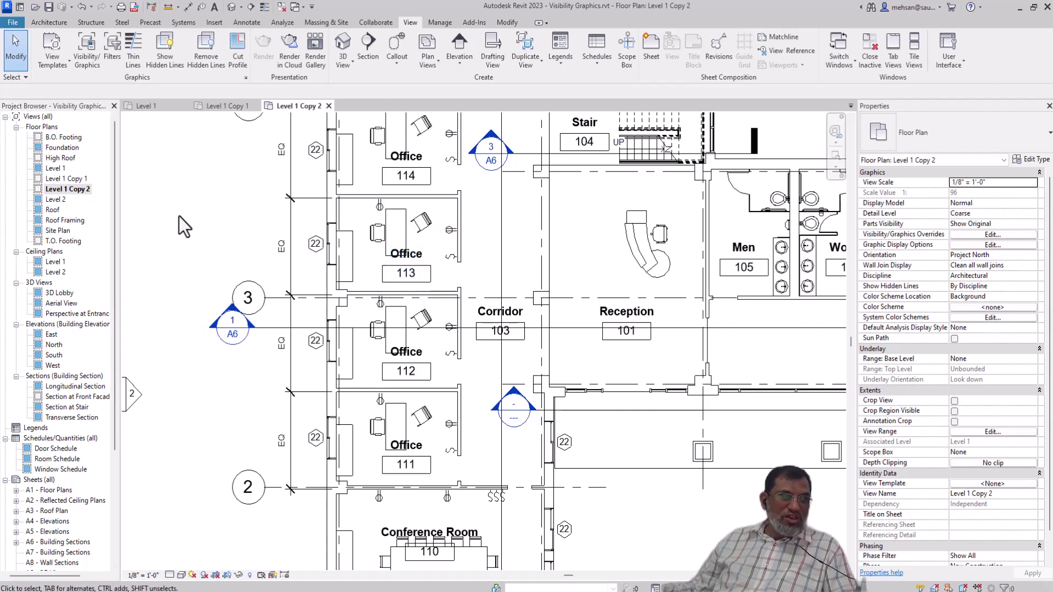
Rename the detailed Level 1 copy to "Level 1 Furniture Plan" and widen the Project Browser to fit the name.
right_click(78, 190)
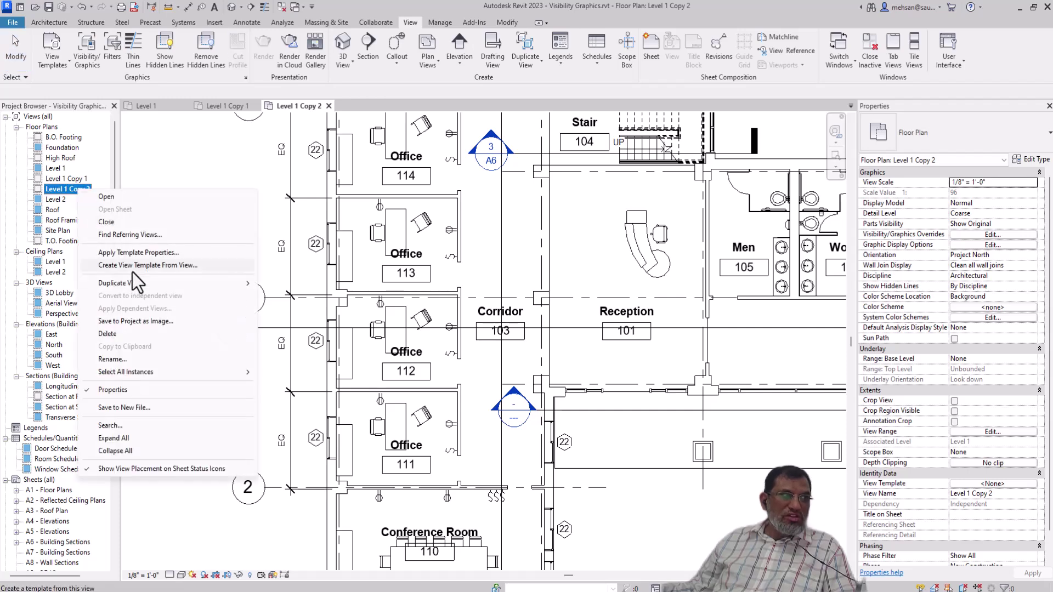
mouse_move(142, 282)
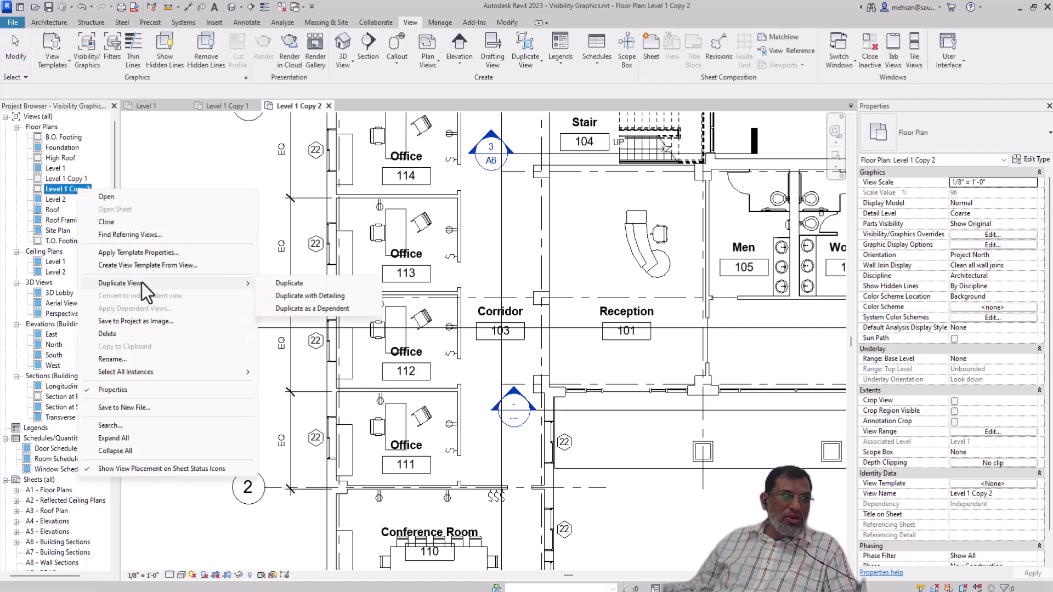
click(116, 359)
click(69, 189)
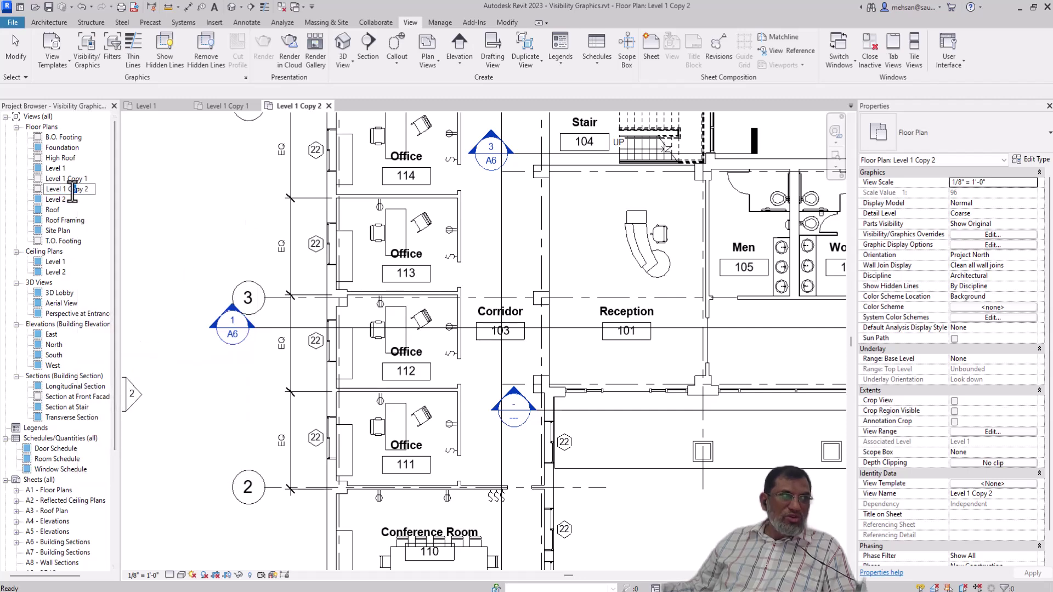
drag(68, 192, 132, 186)
text(Fur)
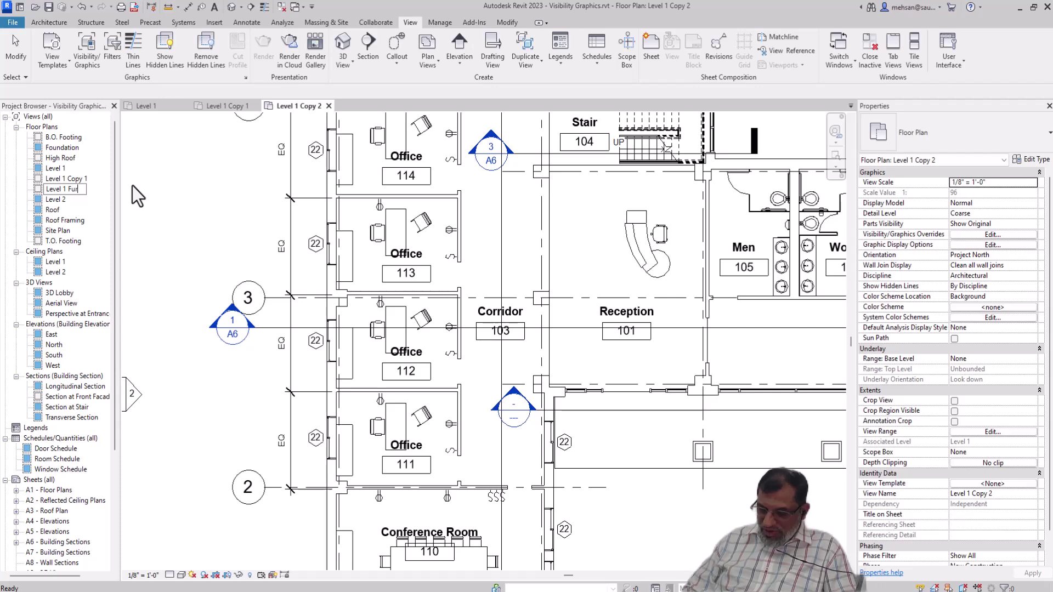
text(niture P)
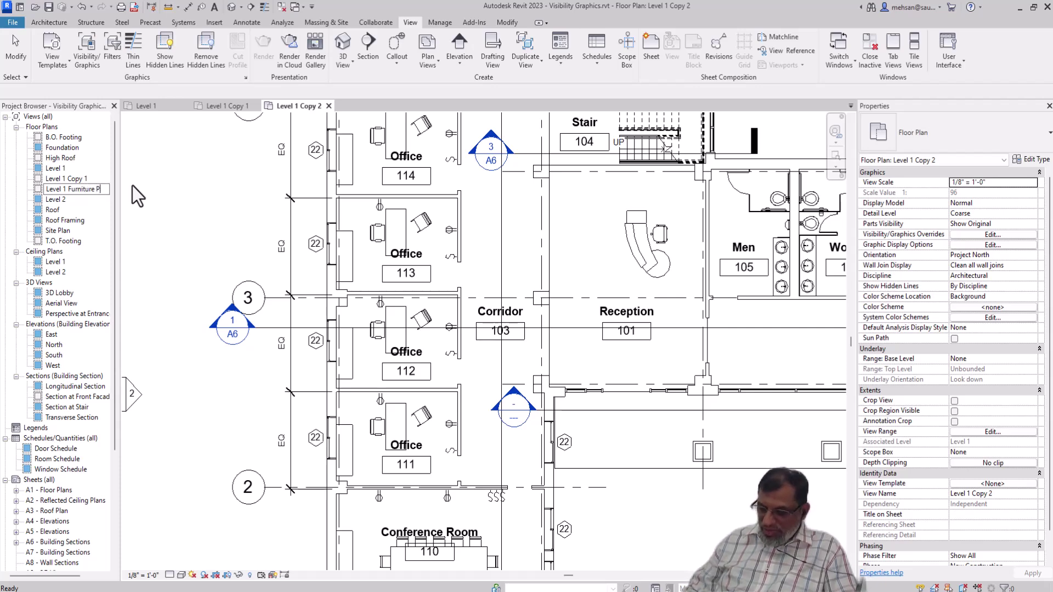
text(lan)
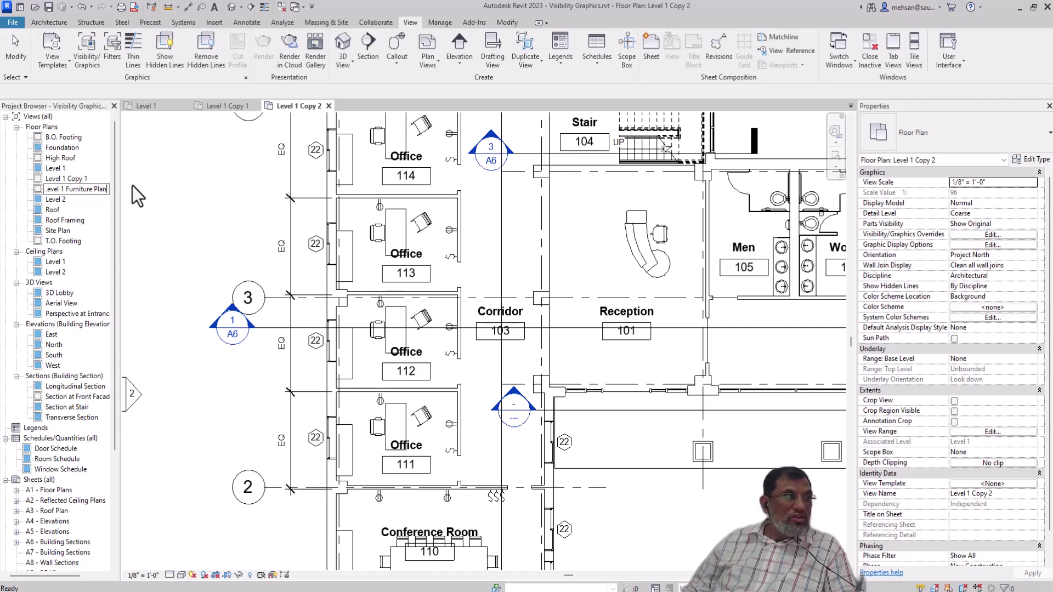
key(Return)
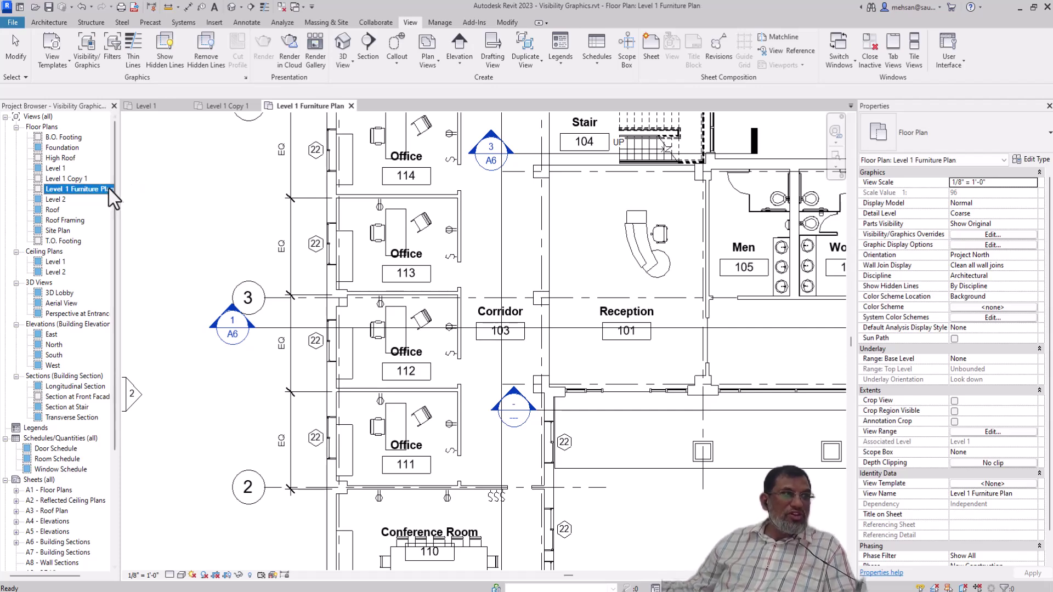
drag(120, 197, 141, 199)
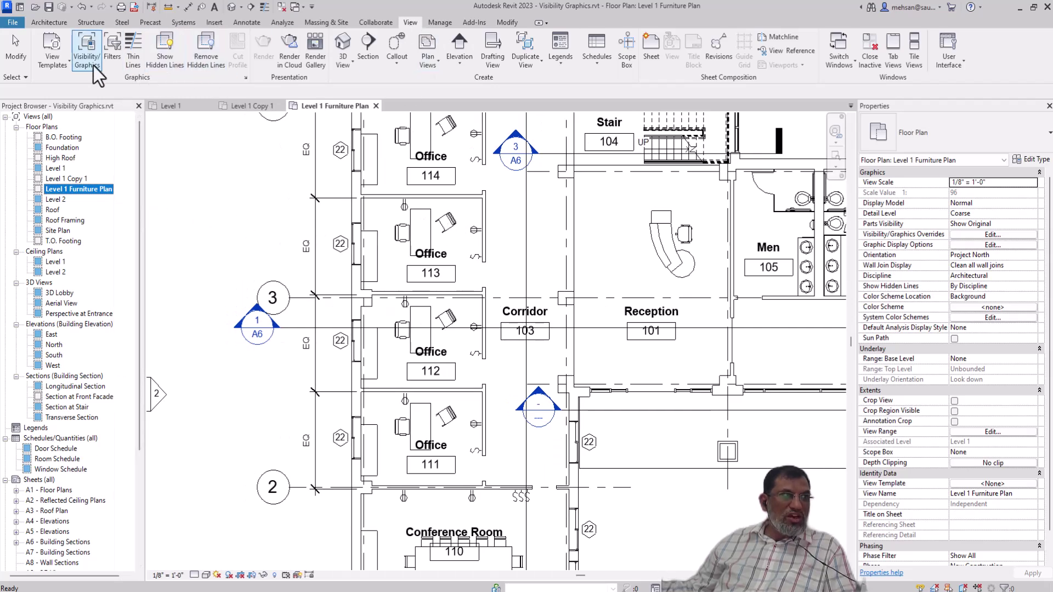
Open the visibility overrides for the Level 1 Furniture Plan and filter the model categories to Electrical only instead of Architecture.
click(88, 49)
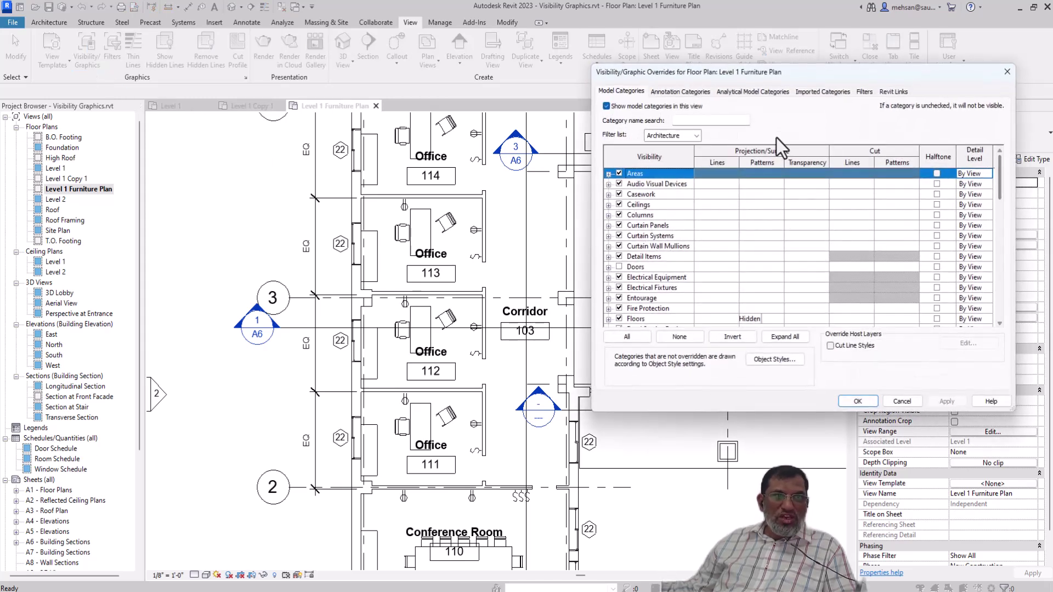
click(696, 136)
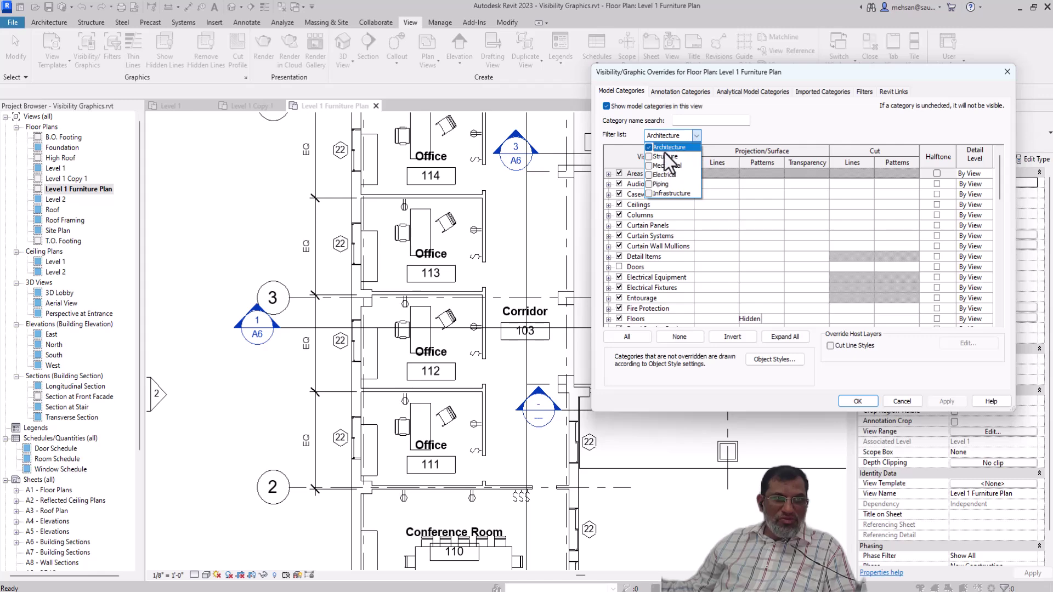
click(648, 148)
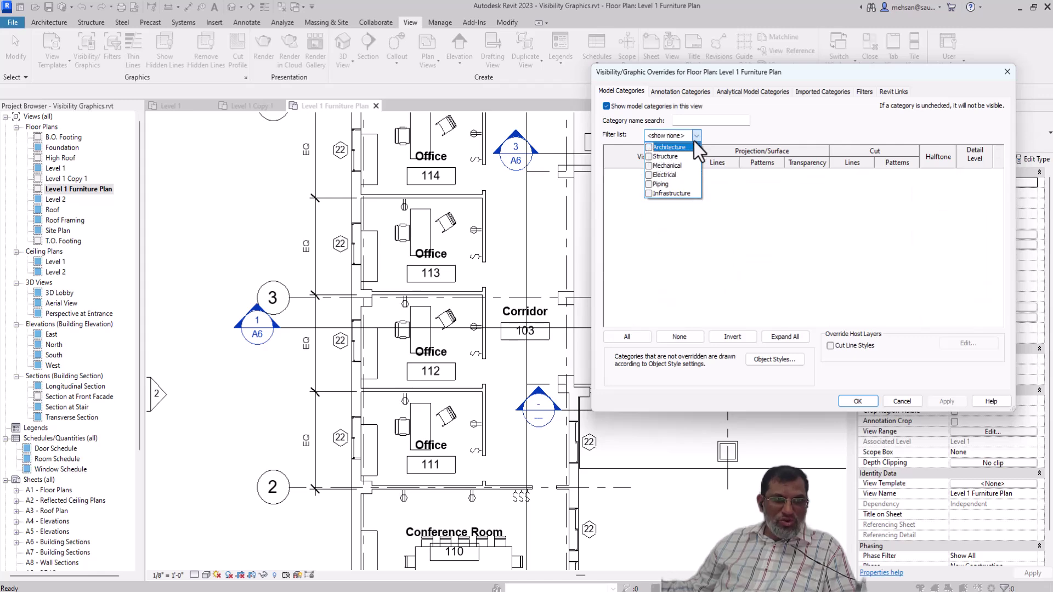
click(650, 175)
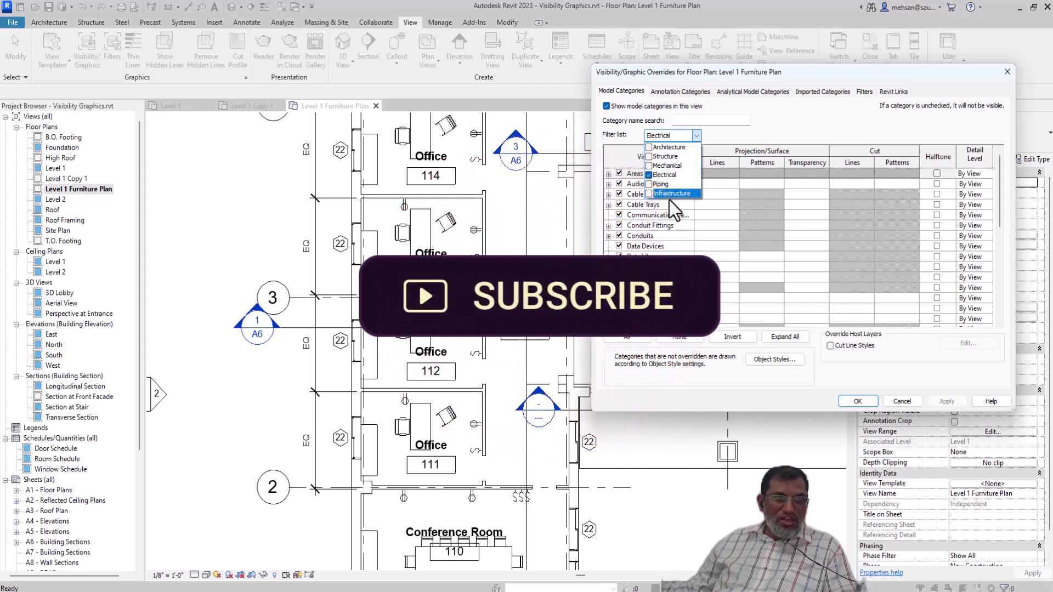
click(649, 175)
click(649, 175)
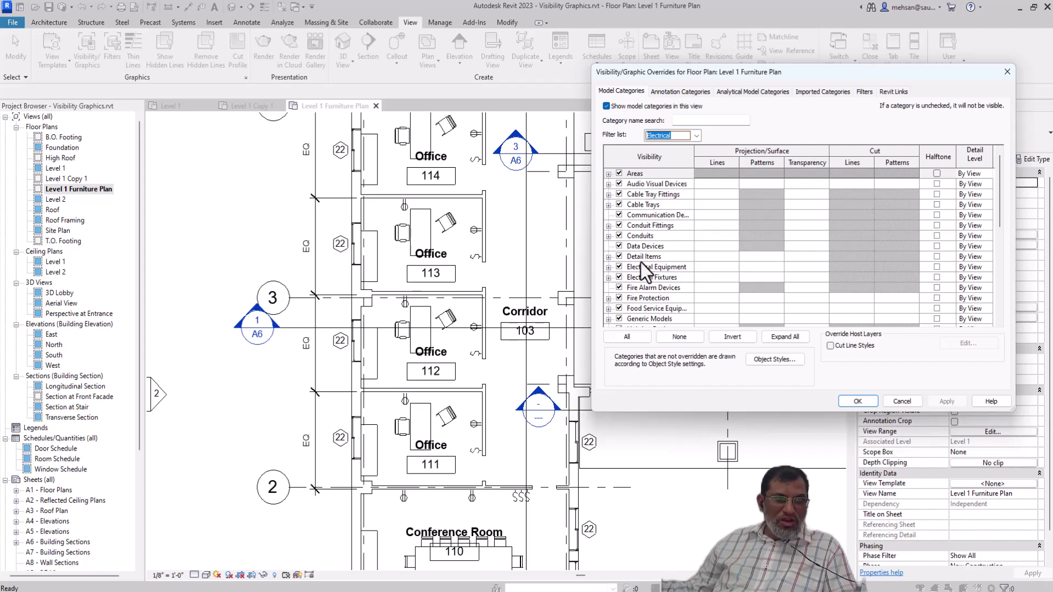
Hide the Electrical Equipment, Electrical Fixtures, Lighting Devices and Lighting Fixtures categories in the Level 1 Furniture Plan and apply the overrides.
click(619, 268)
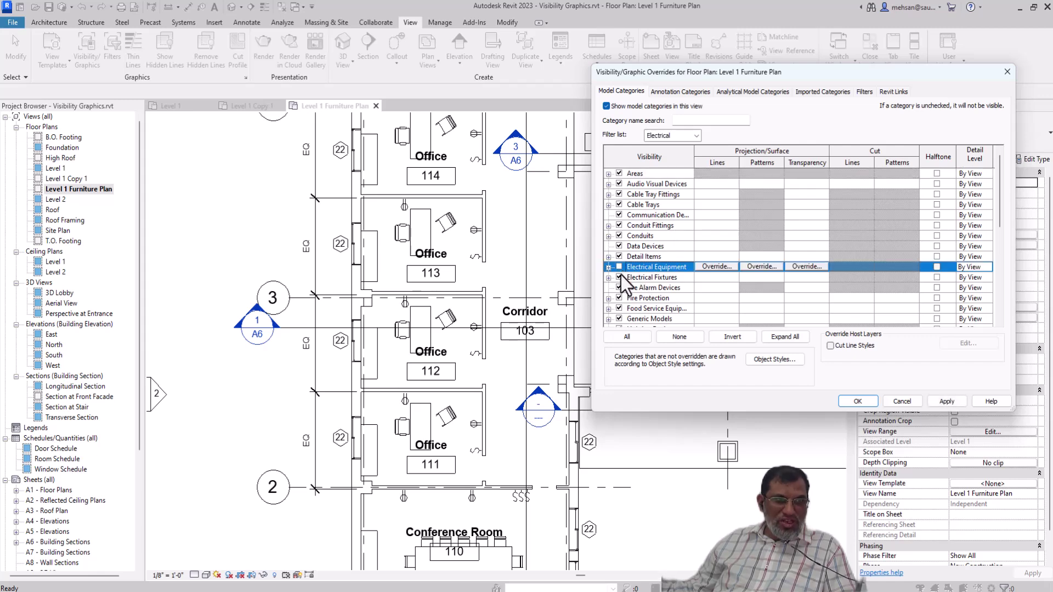
click(620, 275)
scroll(673, 285, down, 2)
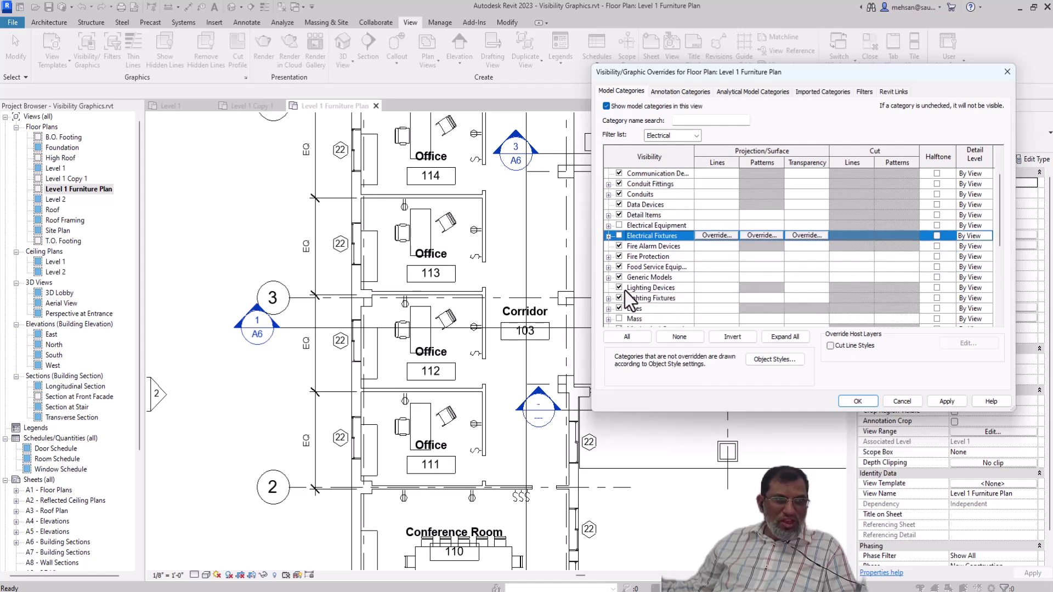
click(620, 297)
click(618, 288)
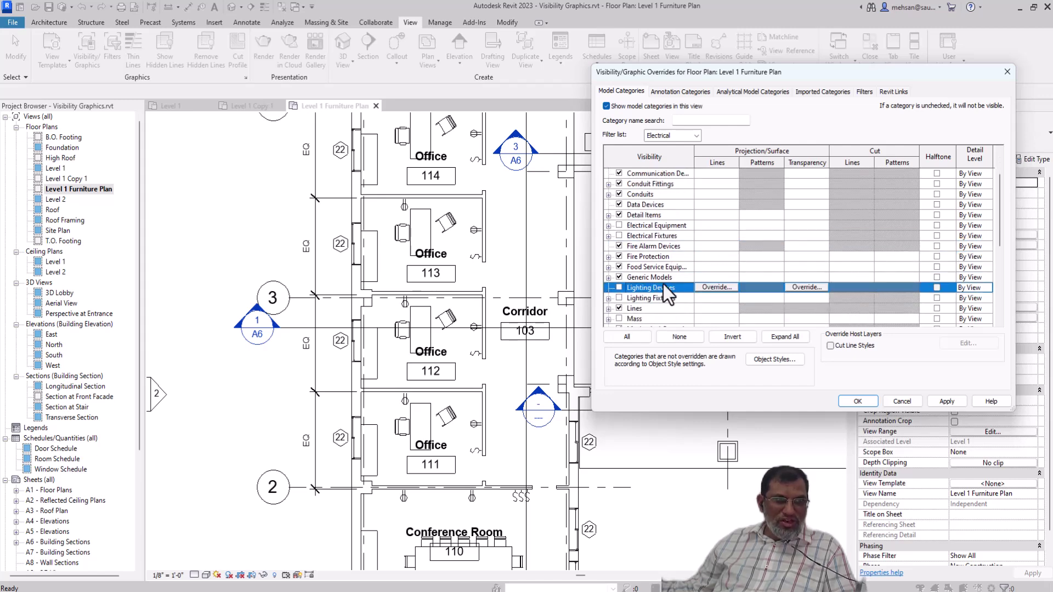
scroll(661, 287, up, 1)
scroll(668, 294, down, 1)
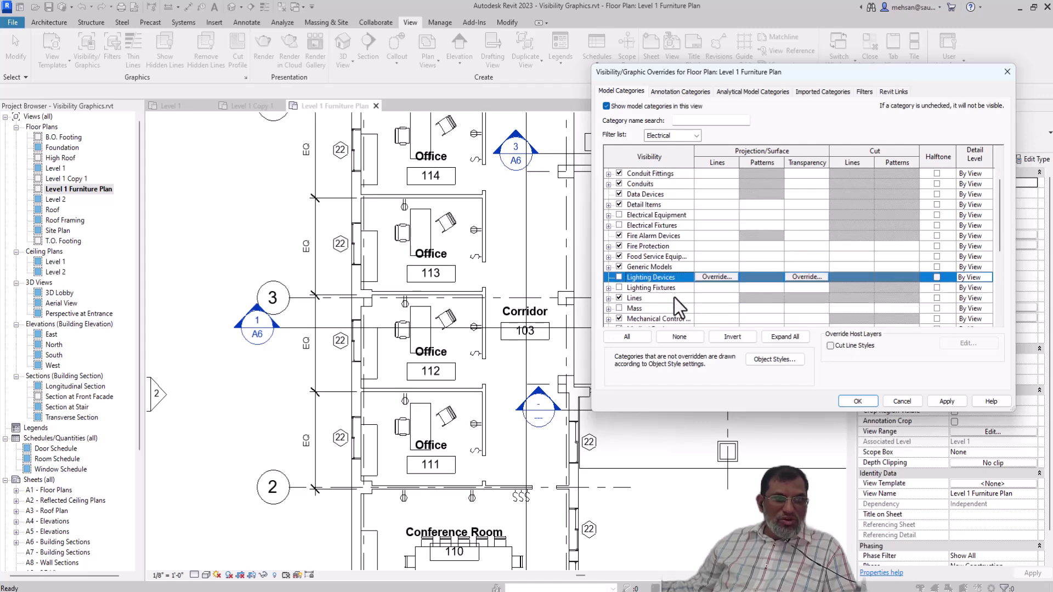
click(935, 405)
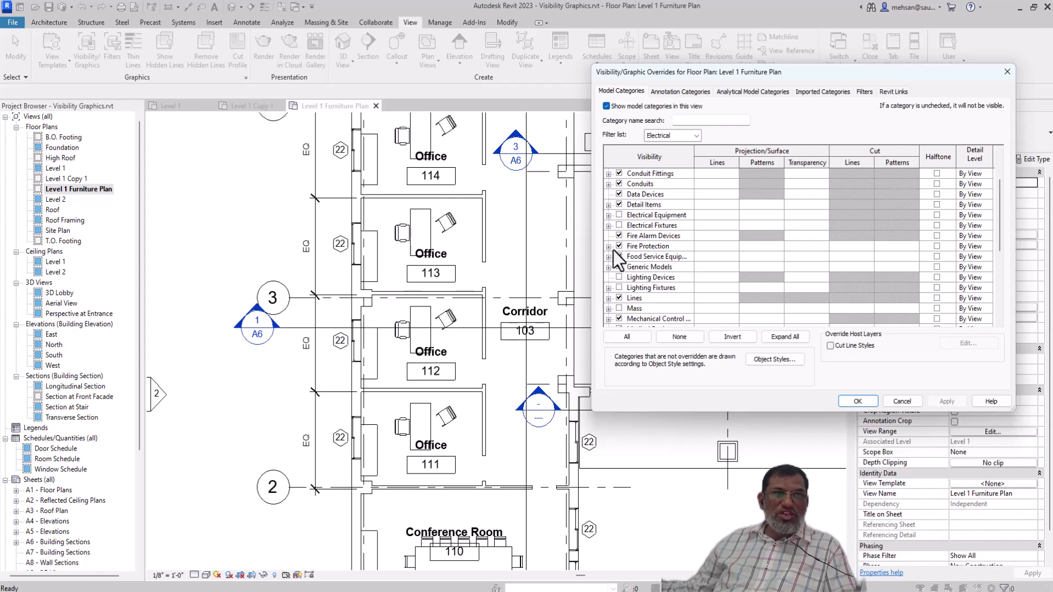
click(857, 401)
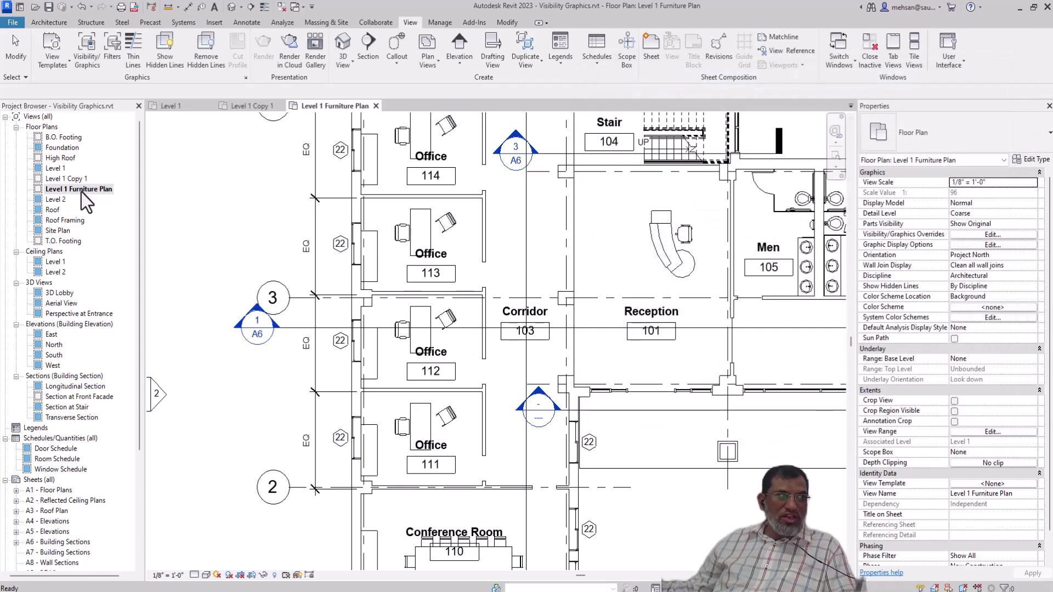
Compare the outlets and switches in the offices across the Level 2, Level 1 Copy 1 and Level 1 Furniture Plan views.
double_click(58, 198)
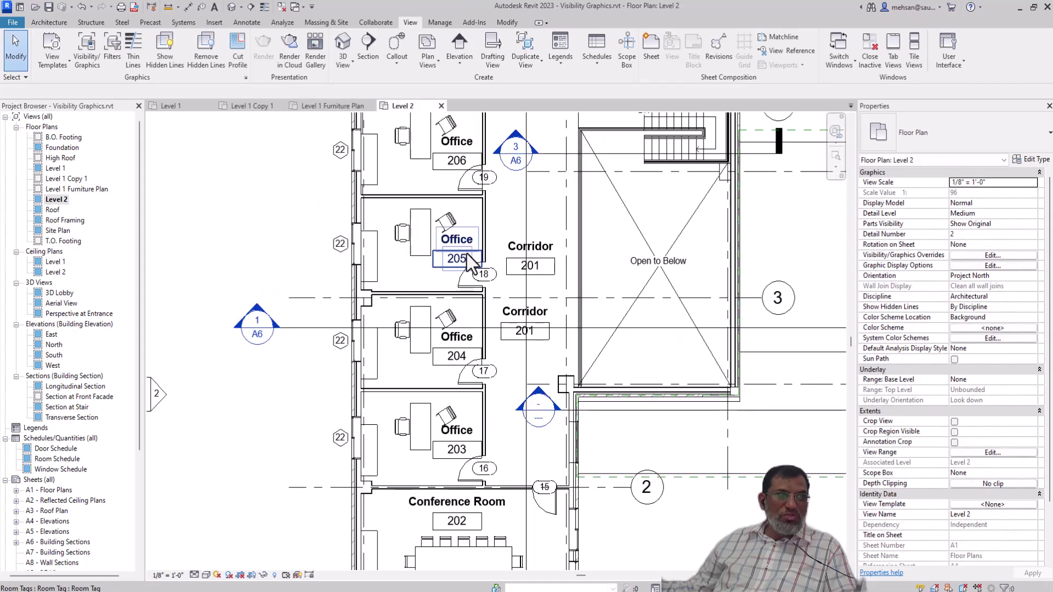
scroll(499, 234, down, 1)
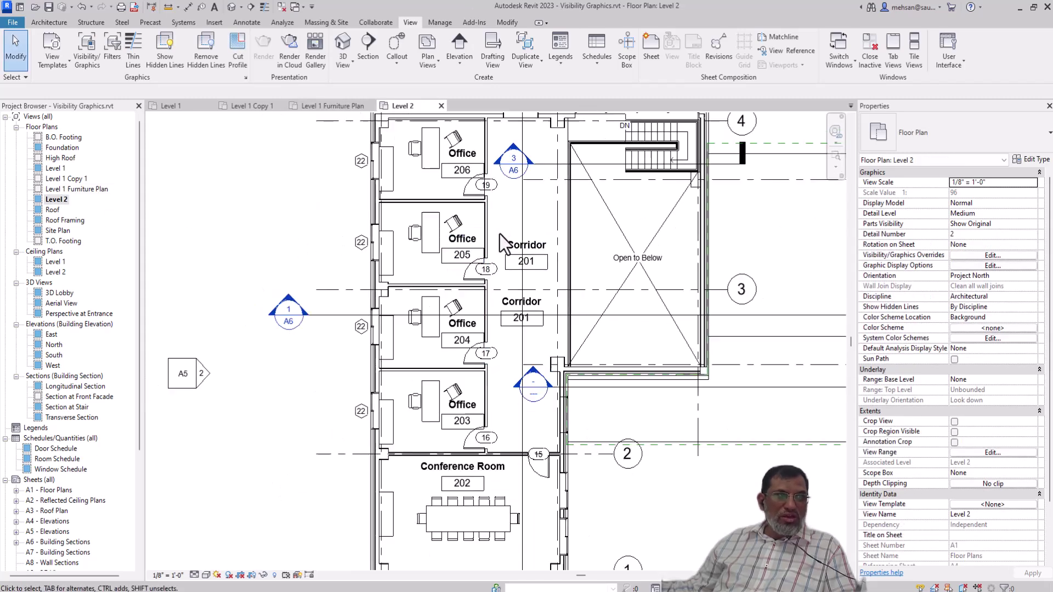
scroll(505, 249, down, 1)
scroll(497, 217, up, 1)
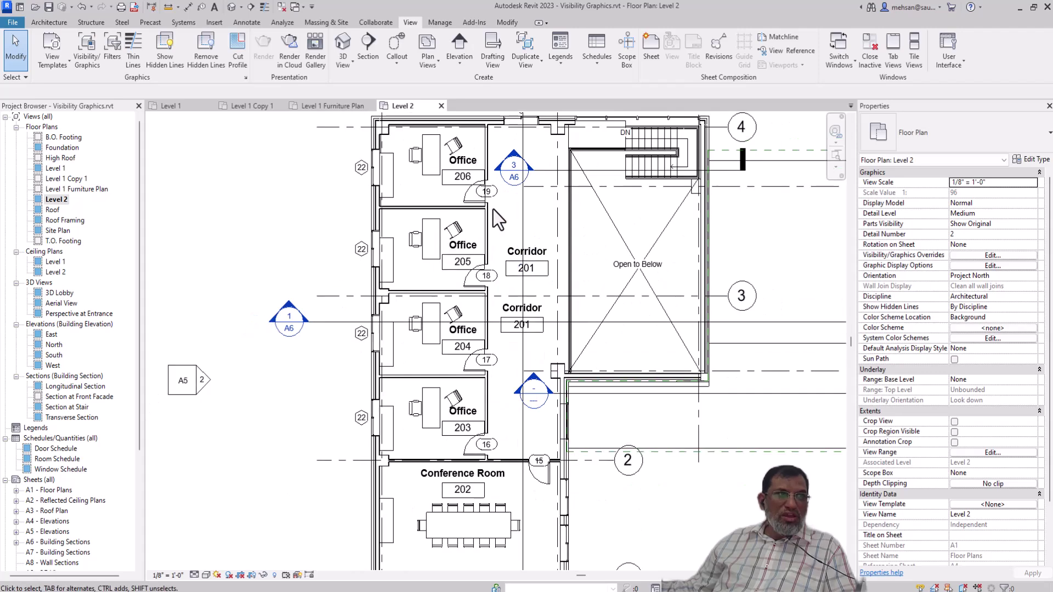
double_click(73, 180)
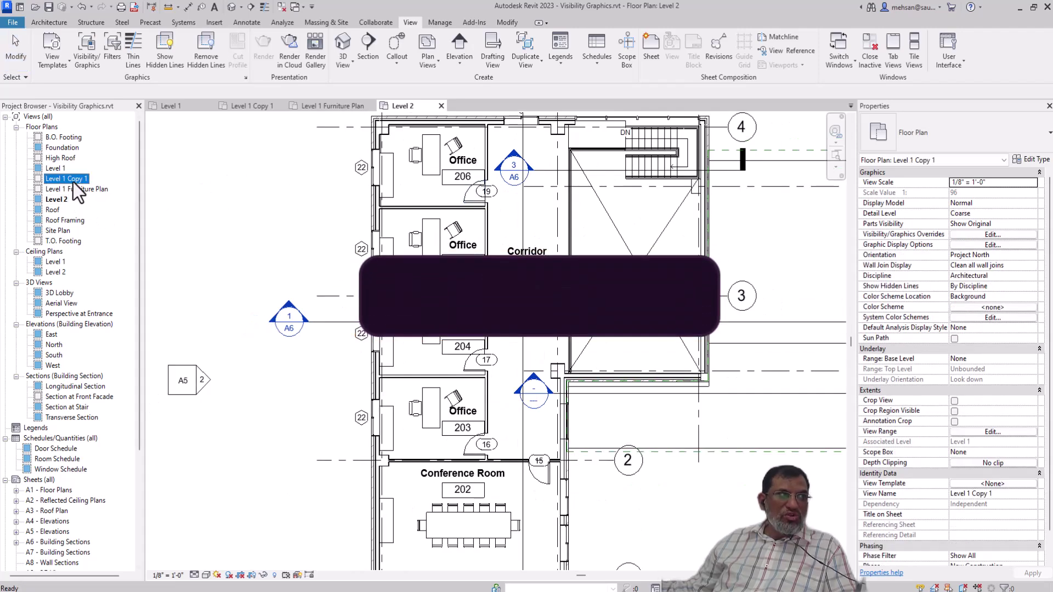
scroll(480, 227, up, 4)
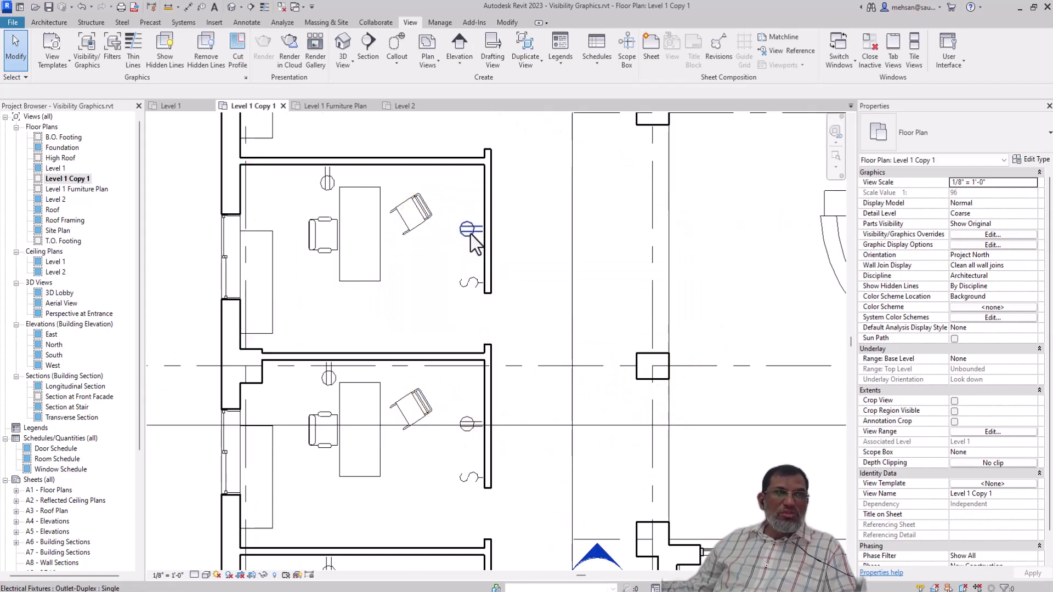
scroll(478, 240, down, 2)
scroll(480, 241, up, 2)
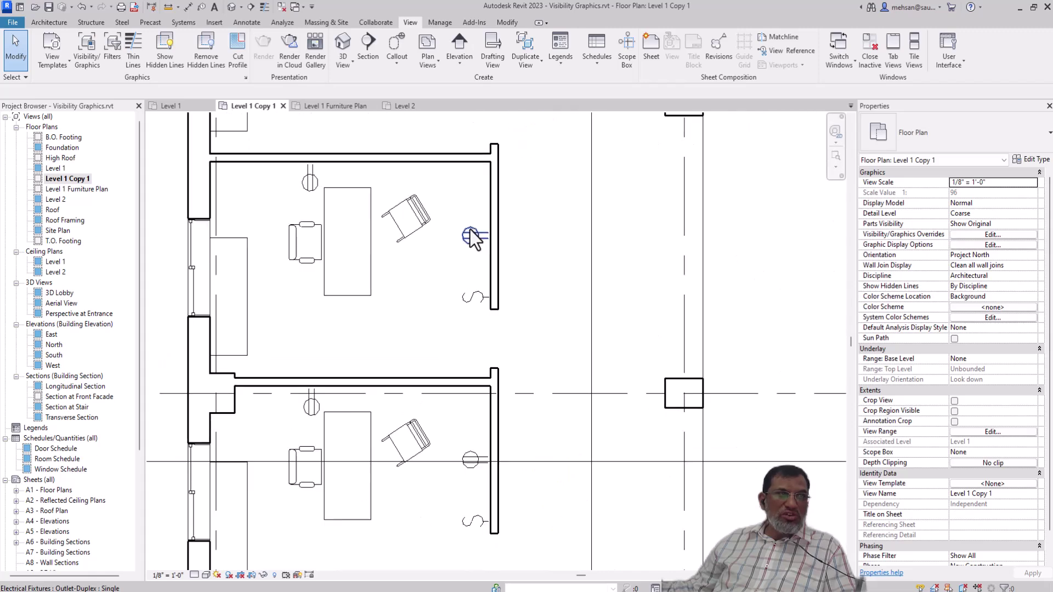
double_click(78, 189)
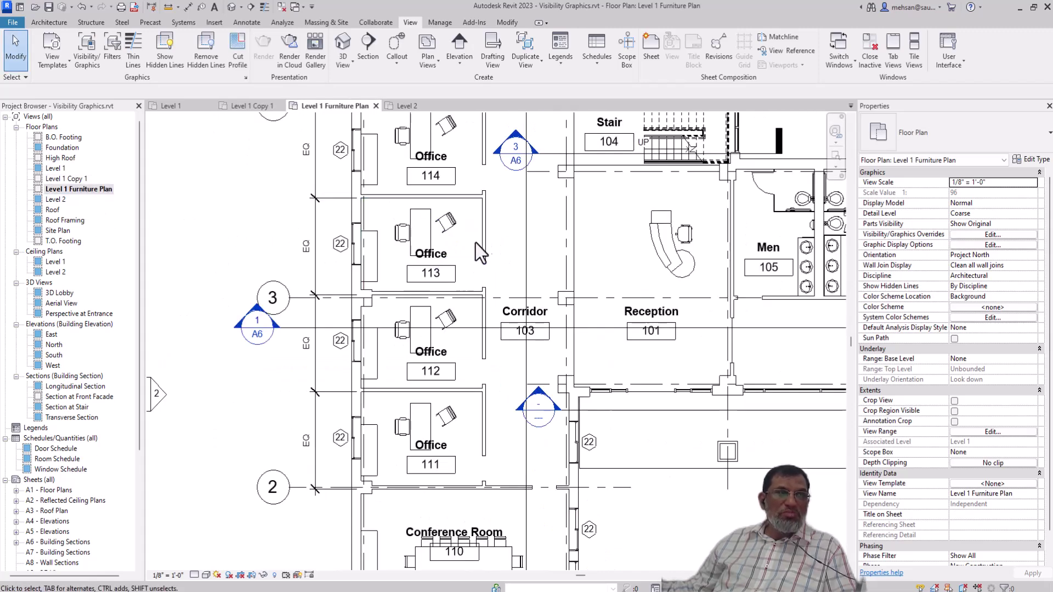
double_click(75, 179)
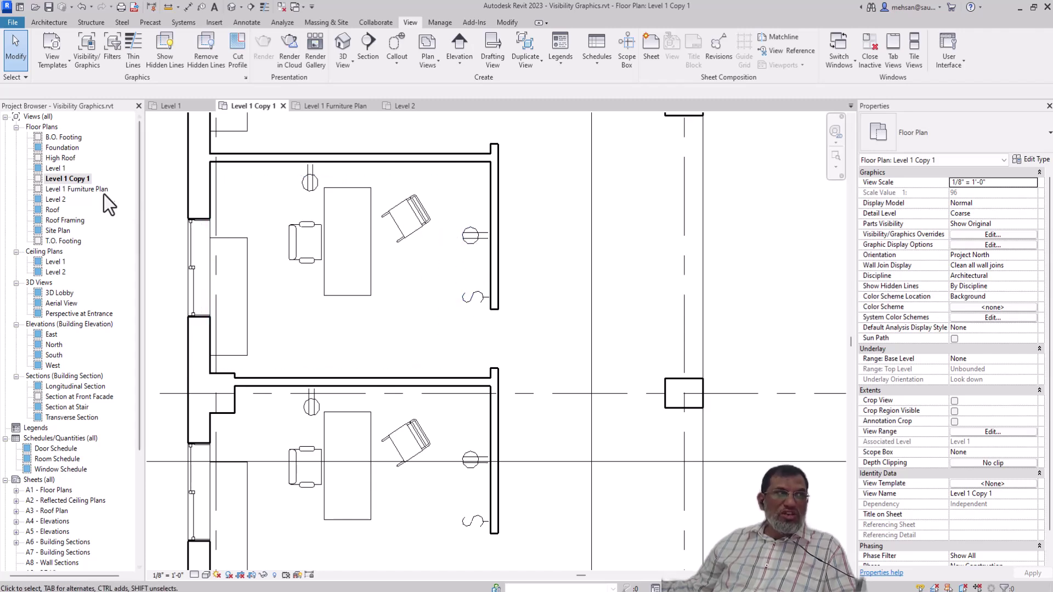
Rename the Level 1 Copy 1 floor plan view to "Level 1 Power Plan".
right_click(69, 181)
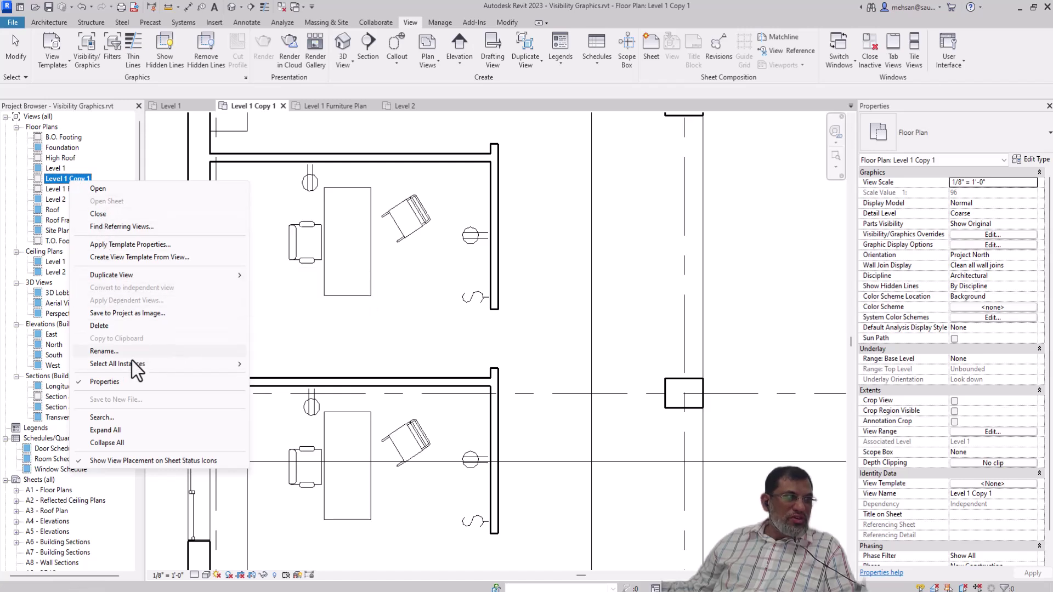
click(111, 352)
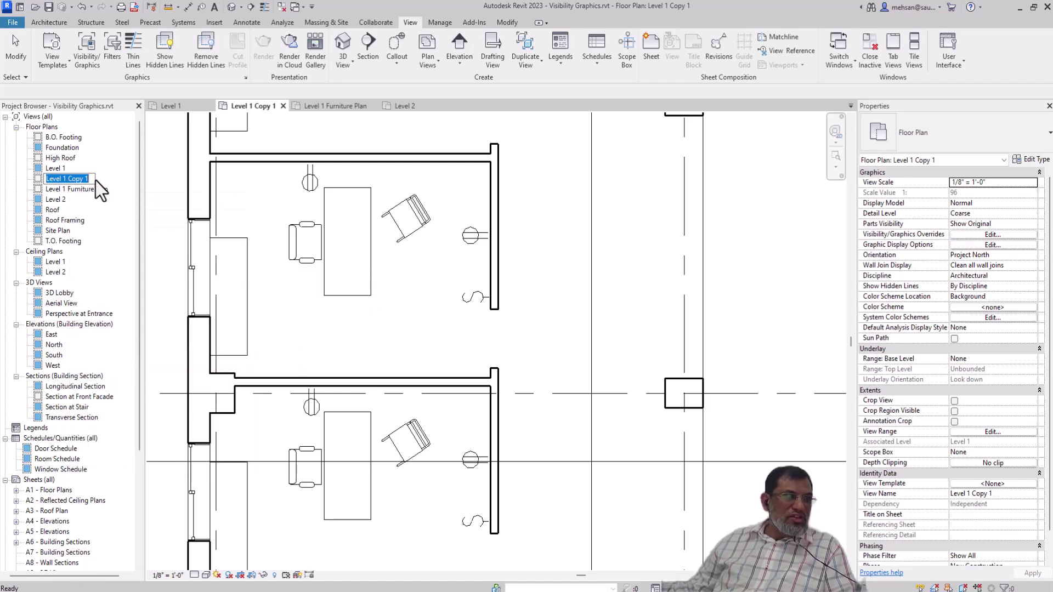
drag(68, 178, 90, 178)
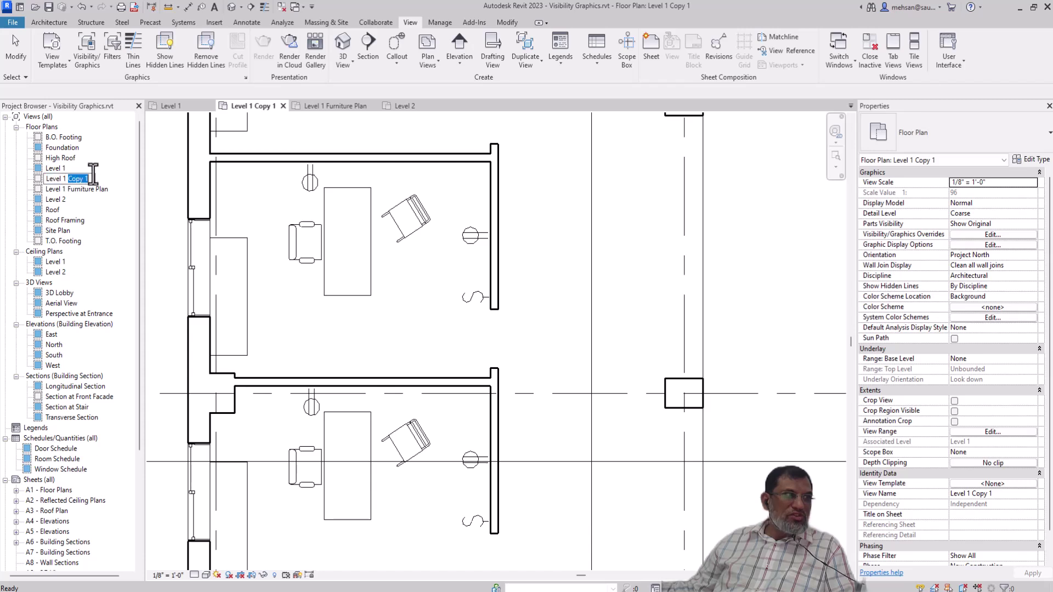
text(Power)
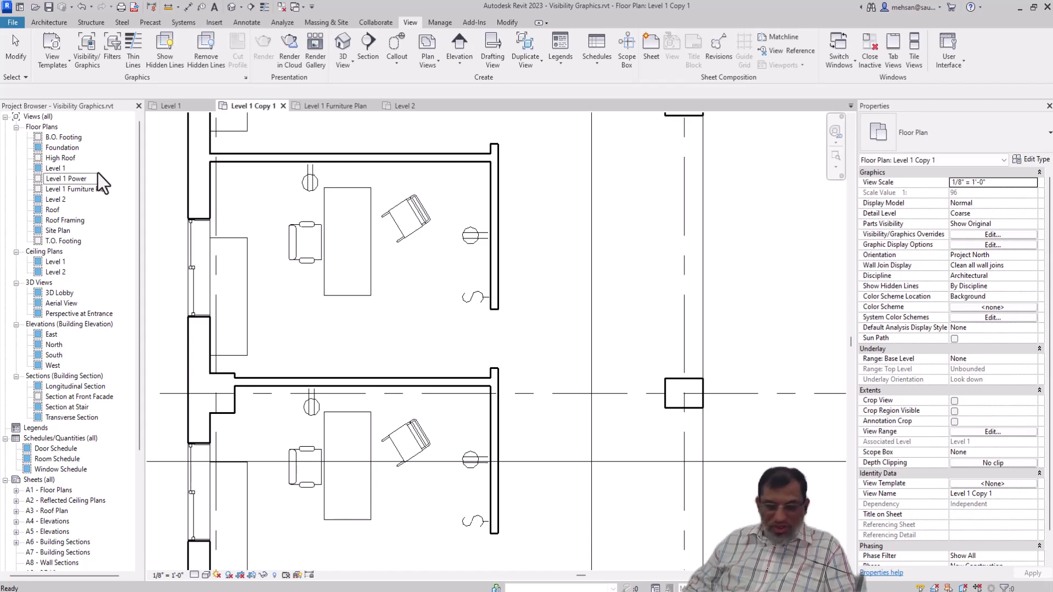
text( Plan)
key(Return)
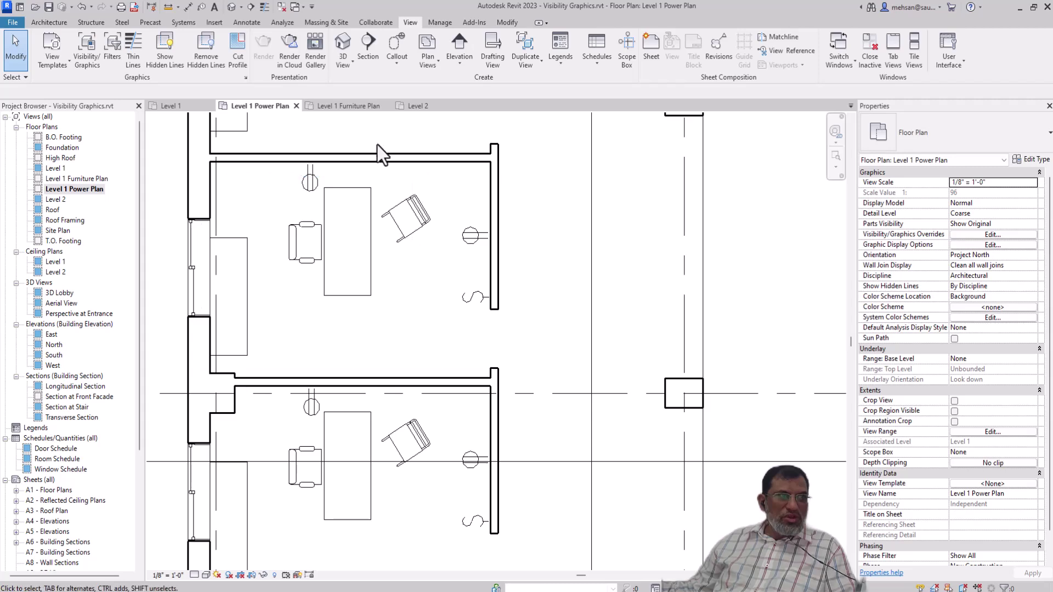
Open the visibility overrides for the Level 1 Power Plan and filter the model categories to Architecture only instead of Electrical.
click(88, 57)
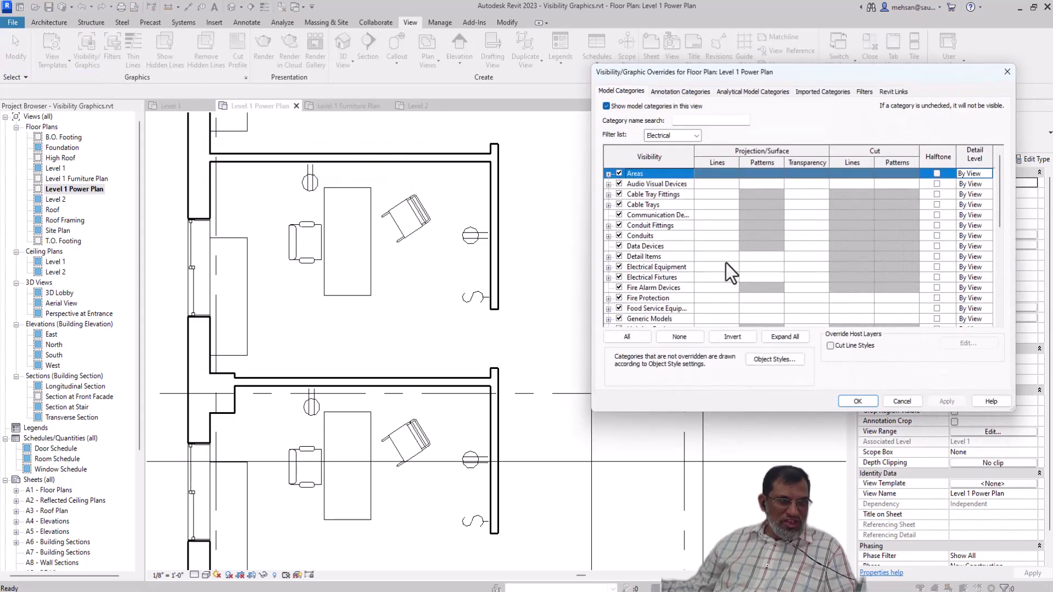
click(695, 135)
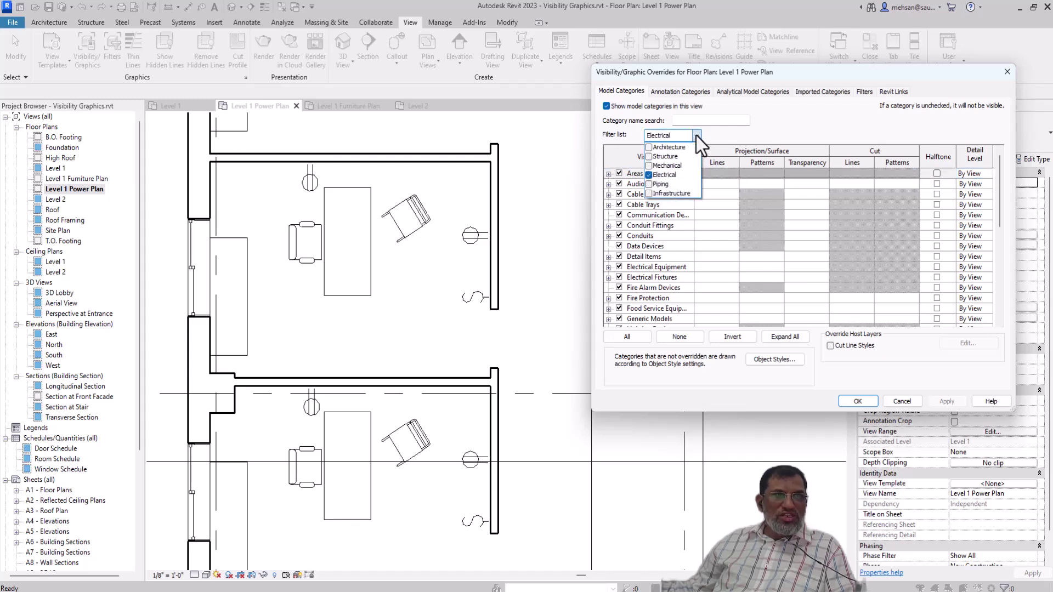
click(649, 148)
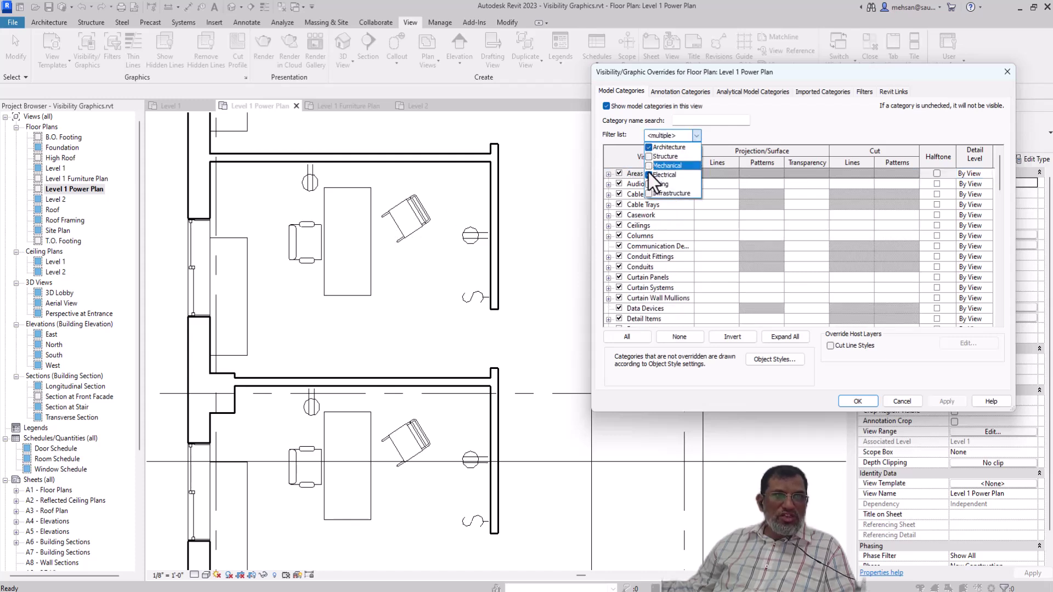
click(648, 175)
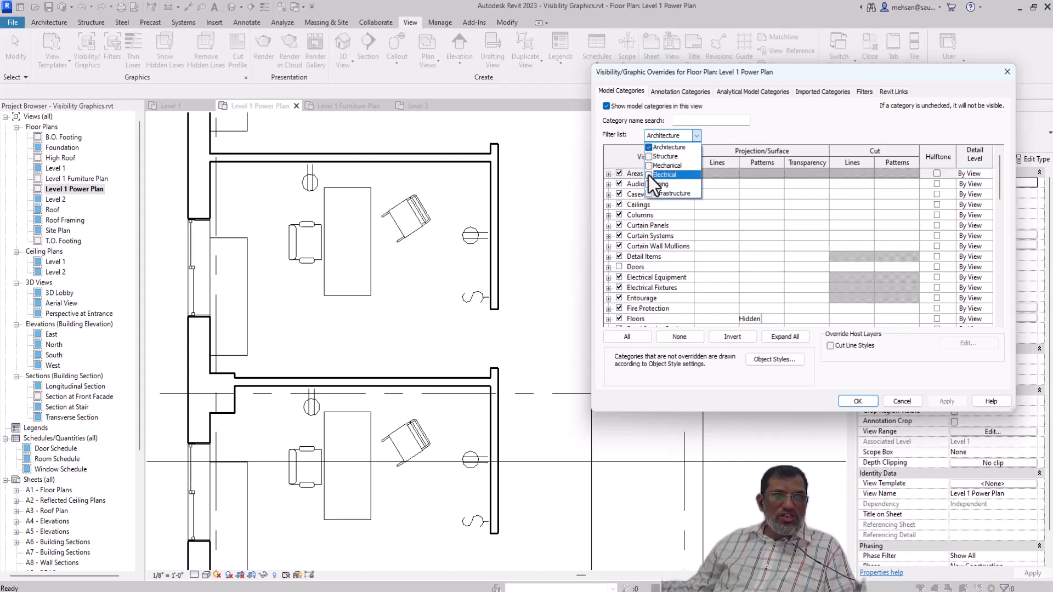
click(721, 137)
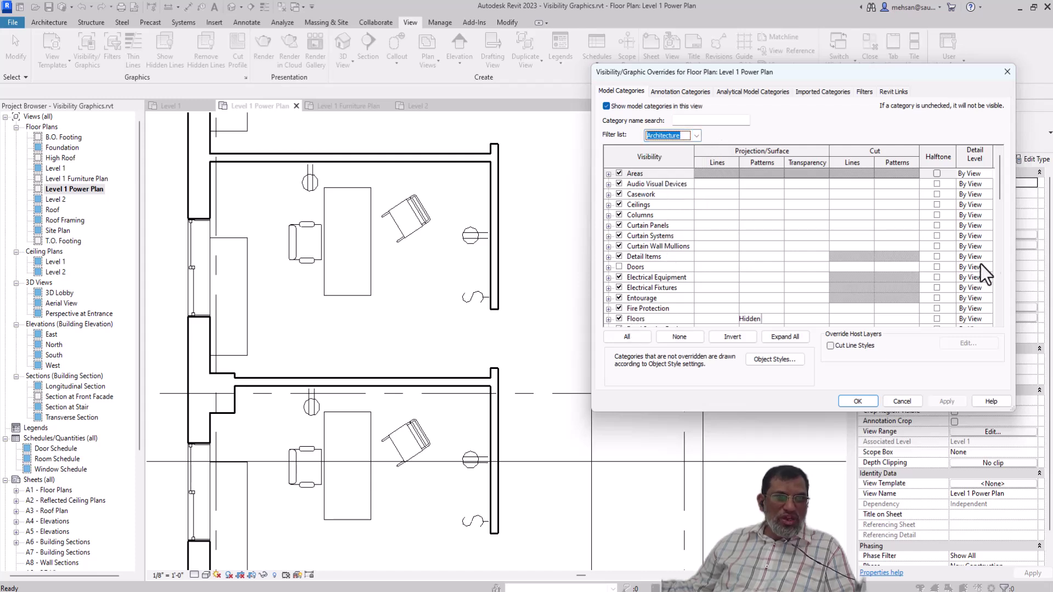
Hide the Furniture category in the Level 1 Power Plan, apply the override and inspect the plan.
drag(1001, 186, 1002, 205)
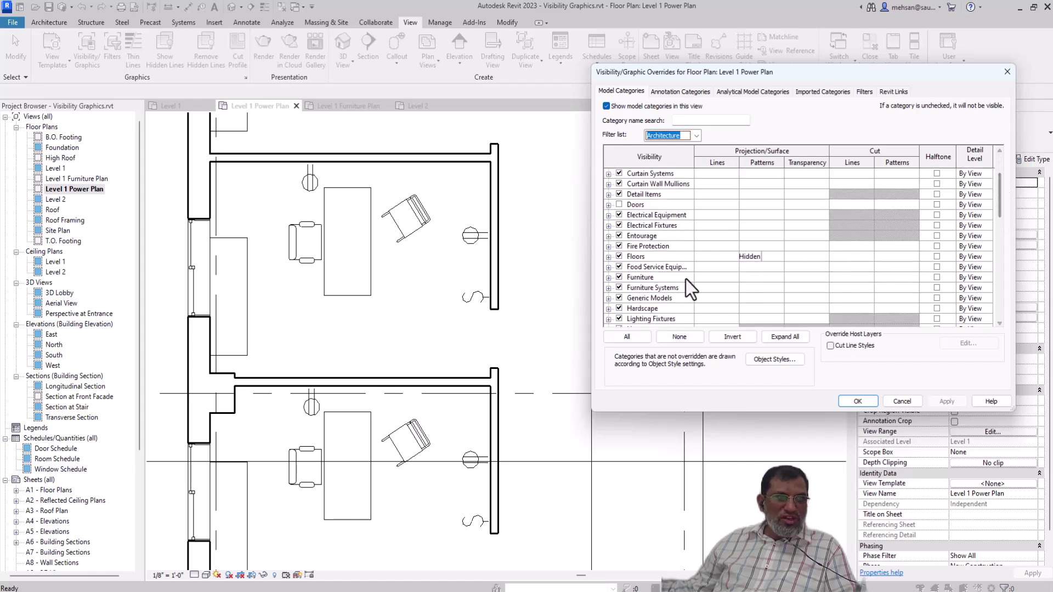
click(619, 277)
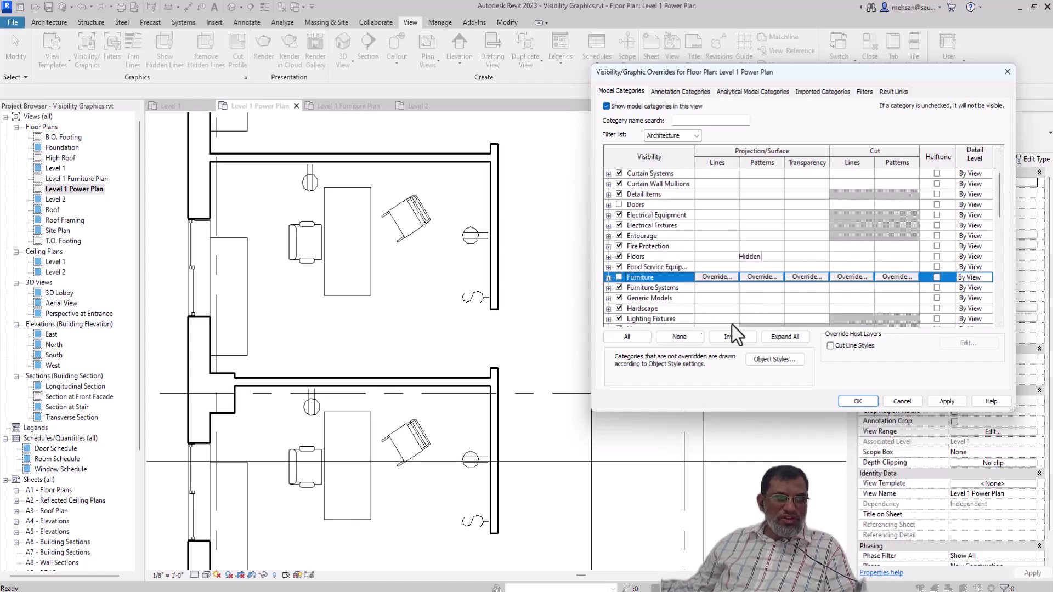
click(946, 401)
click(854, 404)
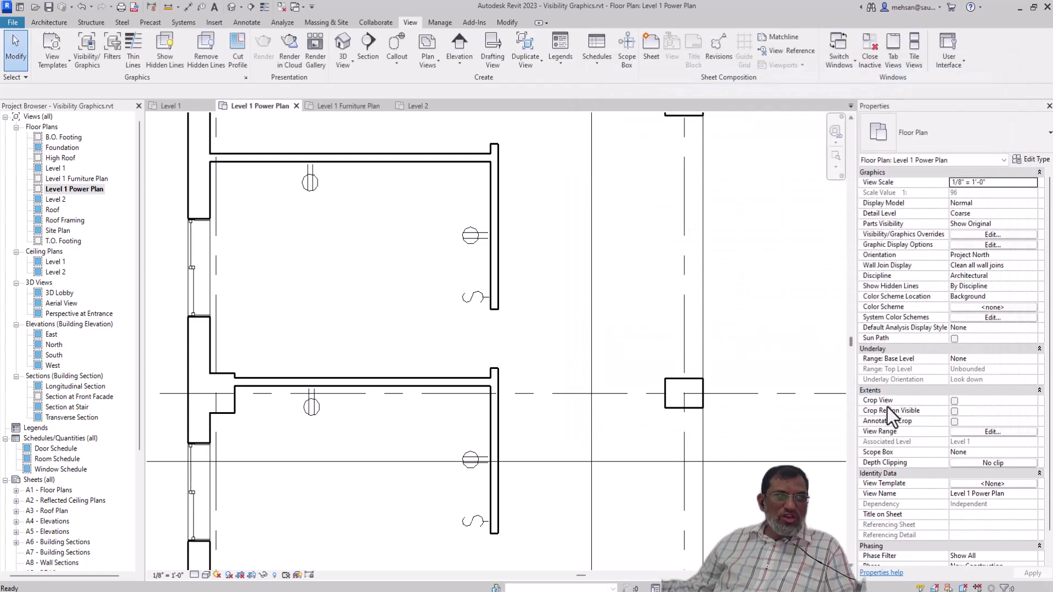
scroll(470, 275, down, 5)
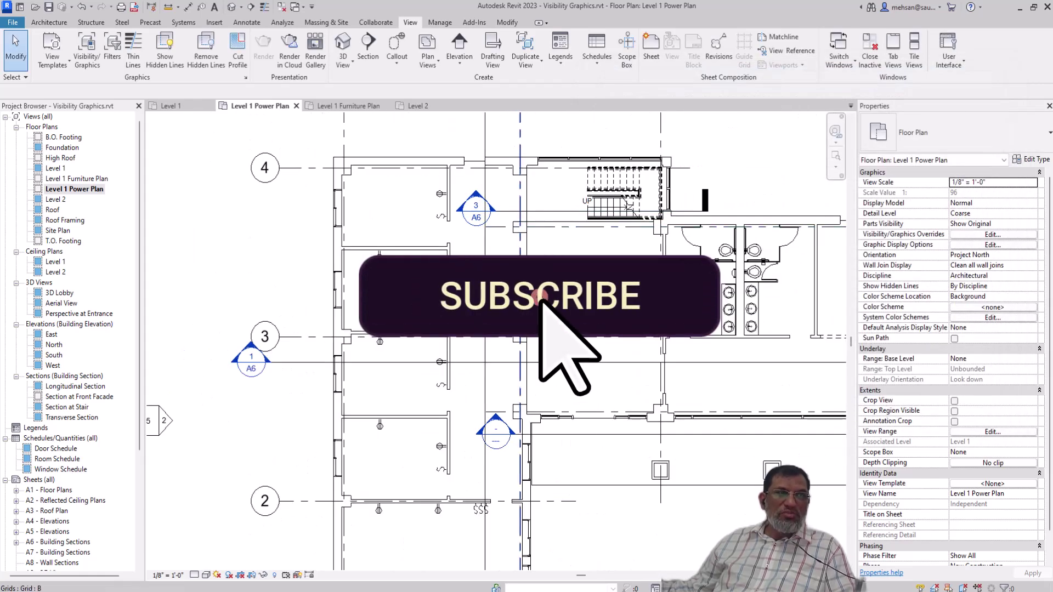
scroll(467, 286, up, 1)
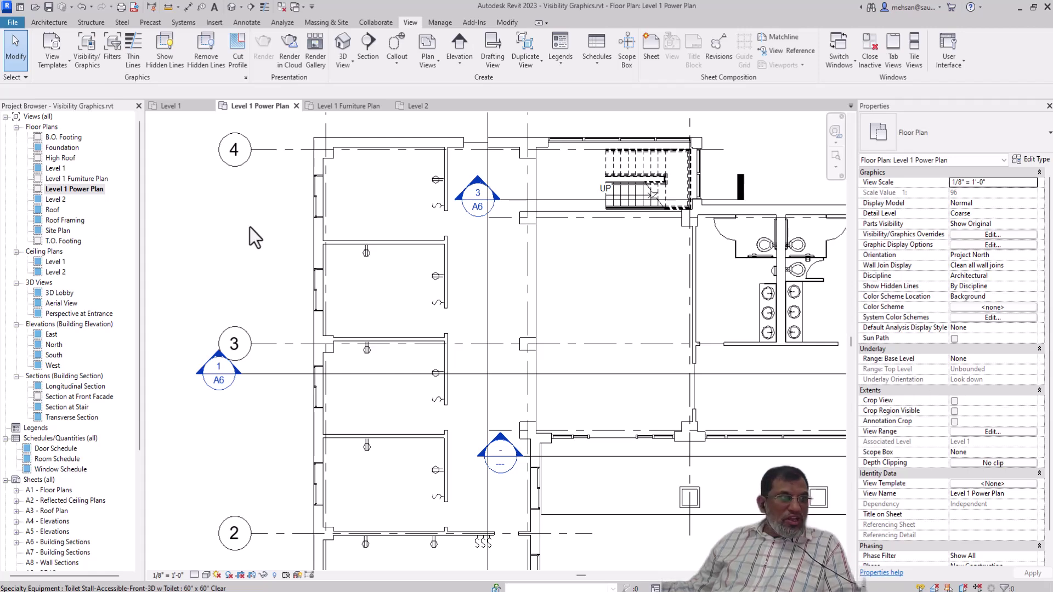
Undo the hiding of furniture and the renaming of the Level 1 Power Plan view.
click(81, 7)
click(81, 7)
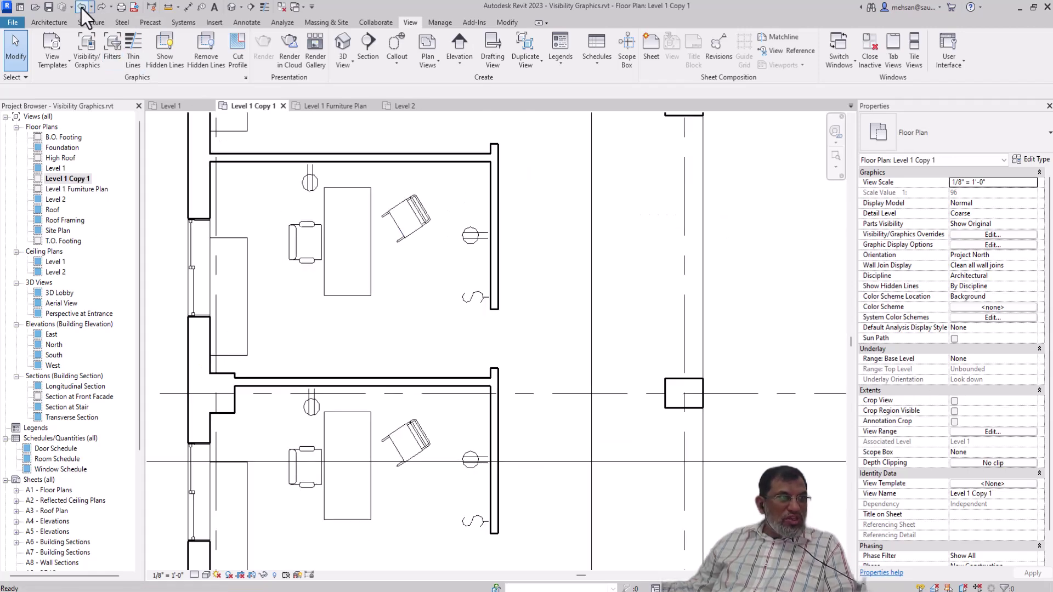
Hide the category of the office furniture group in the Level 1 Copy 1 view, inspect the rooms and undo the hiding.
click(415, 231)
right_click(415, 229)
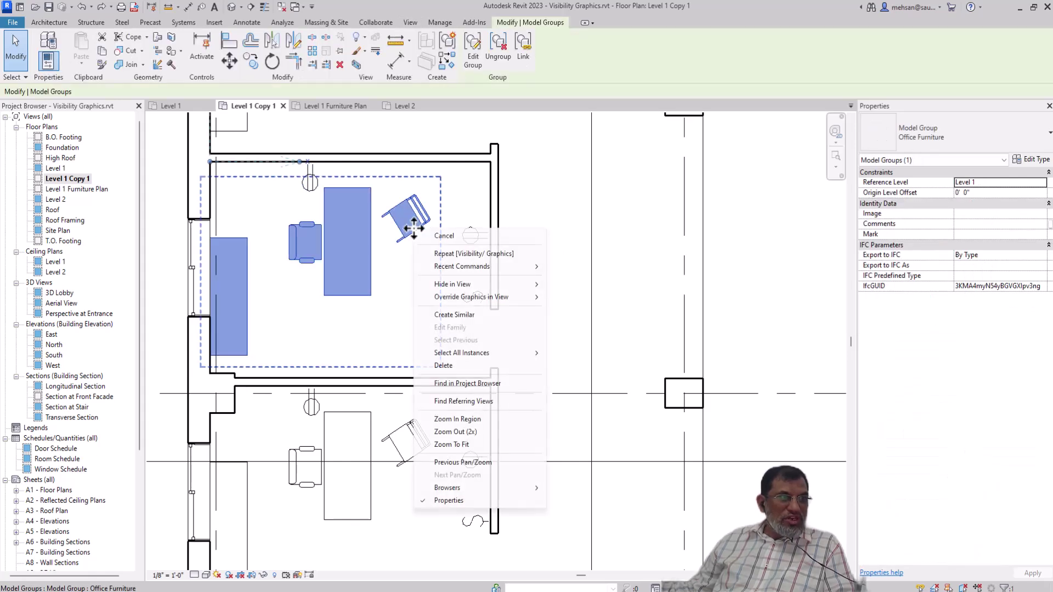
mouse_move(471, 292)
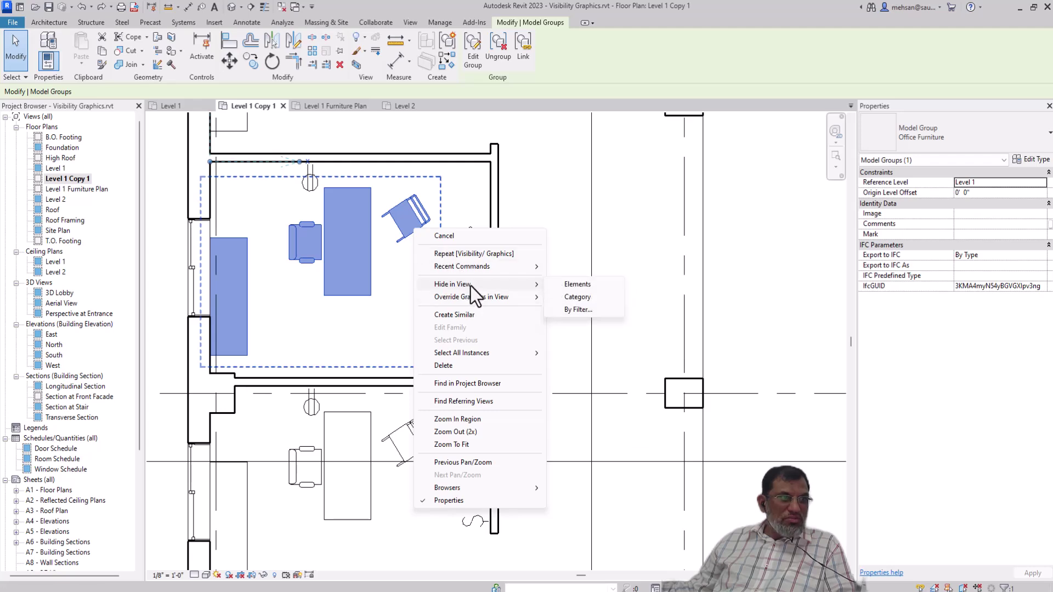
click(587, 297)
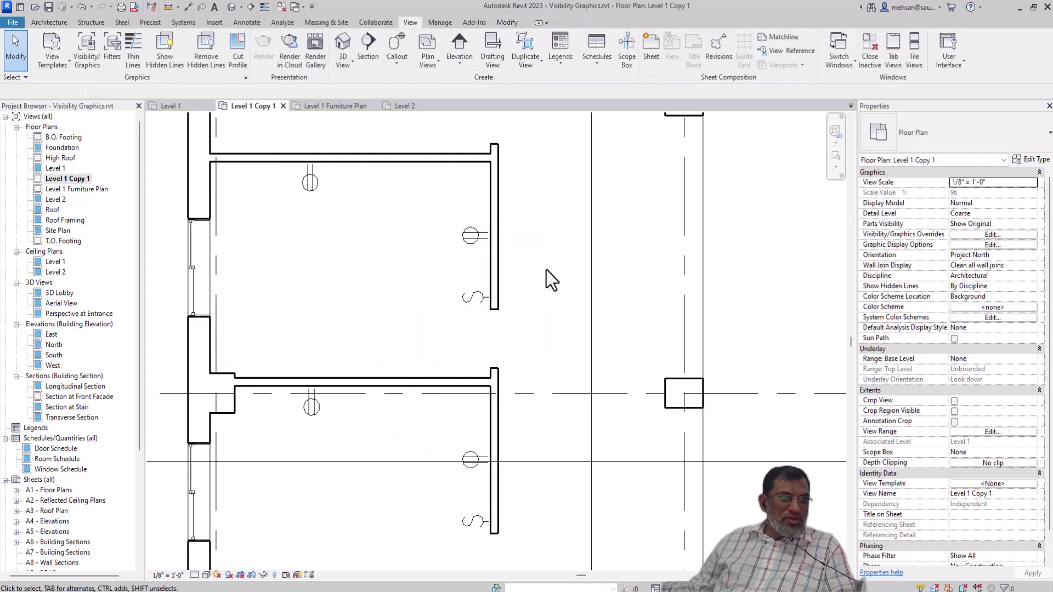
scroll(423, 234, down, 1)
scroll(428, 236, down, 1)
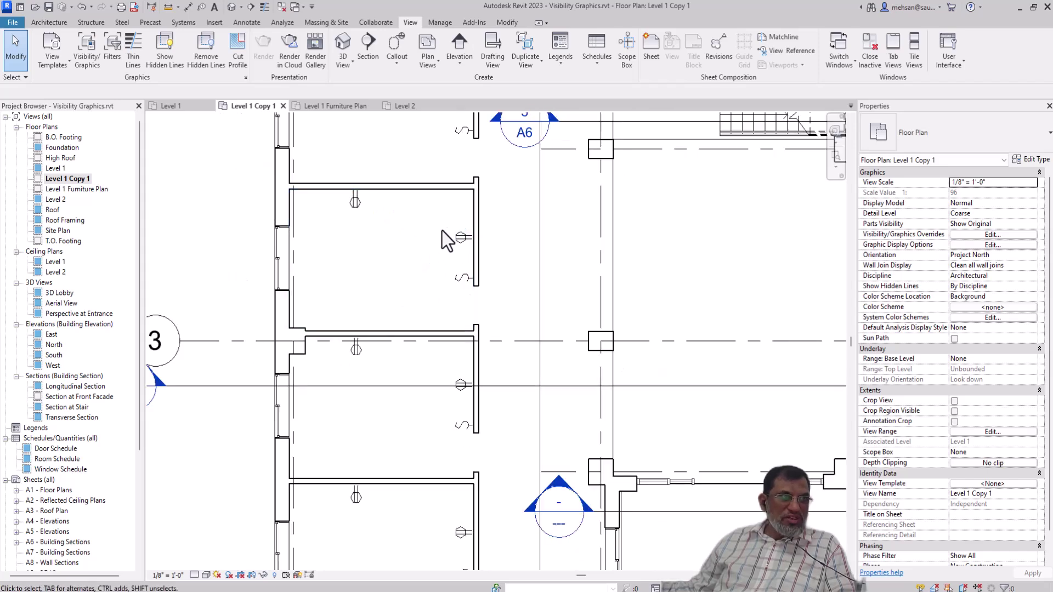
scroll(446, 221, up, 3)
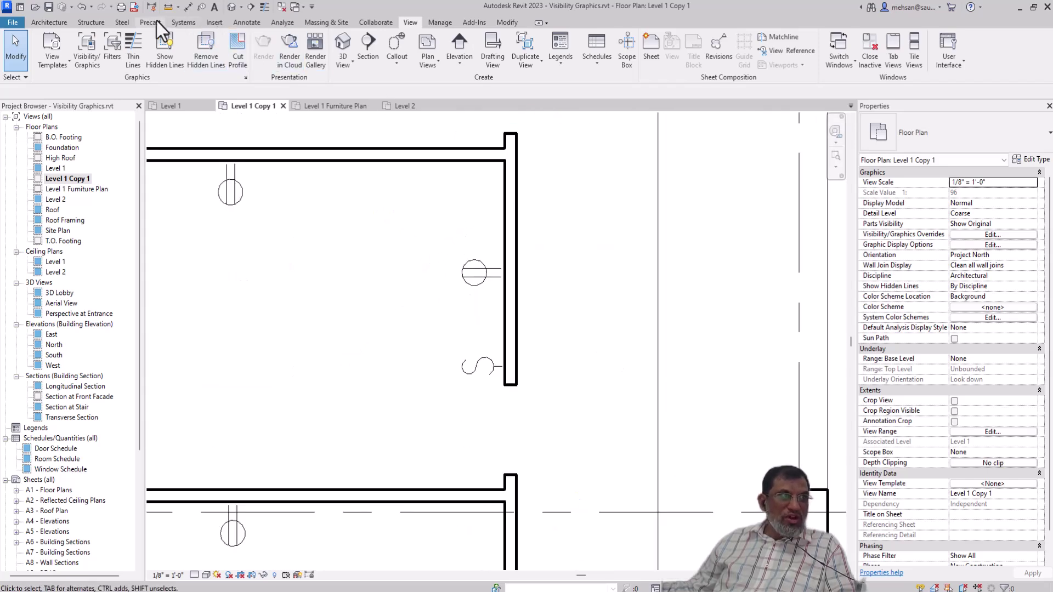
click(80, 8)
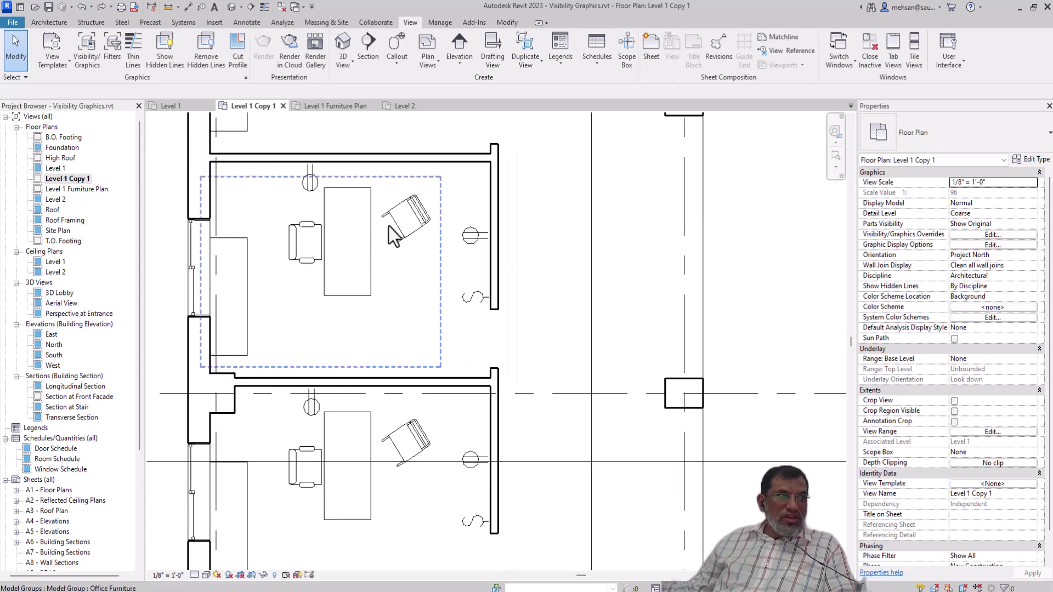
Select the office furniture group in the upper room and hide its whole category in the view.
click(400, 222)
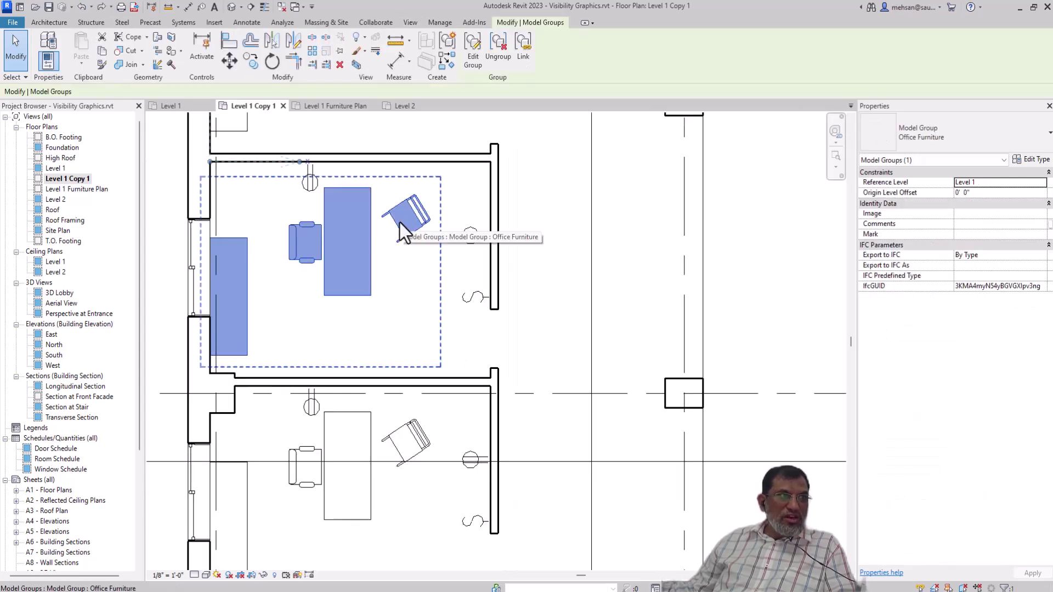
click(366, 40)
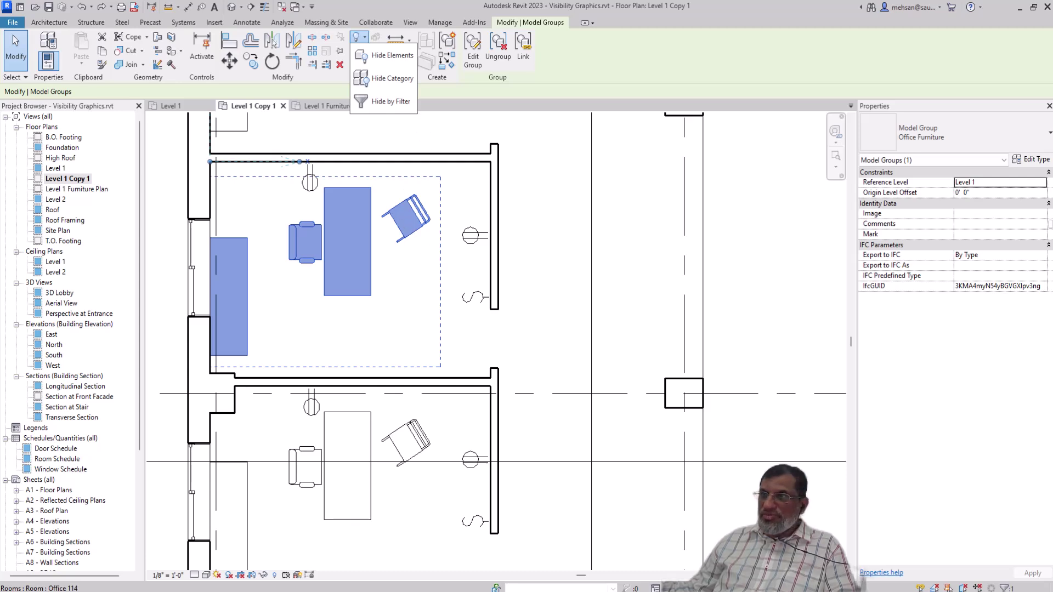
key(Escape)
right_click(341, 210)
key(Escape)
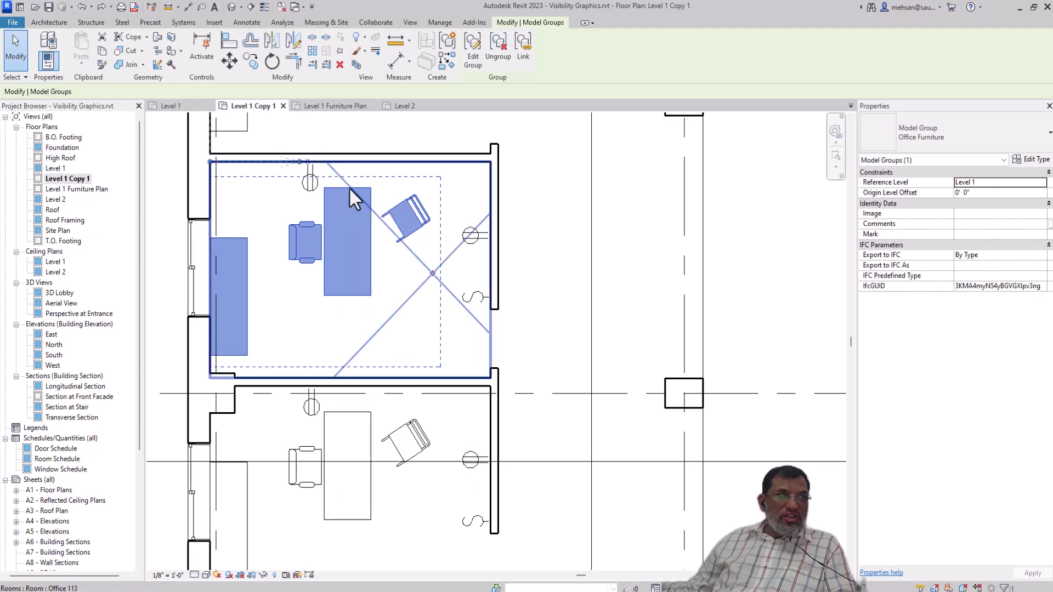
click(363, 41)
click(380, 77)
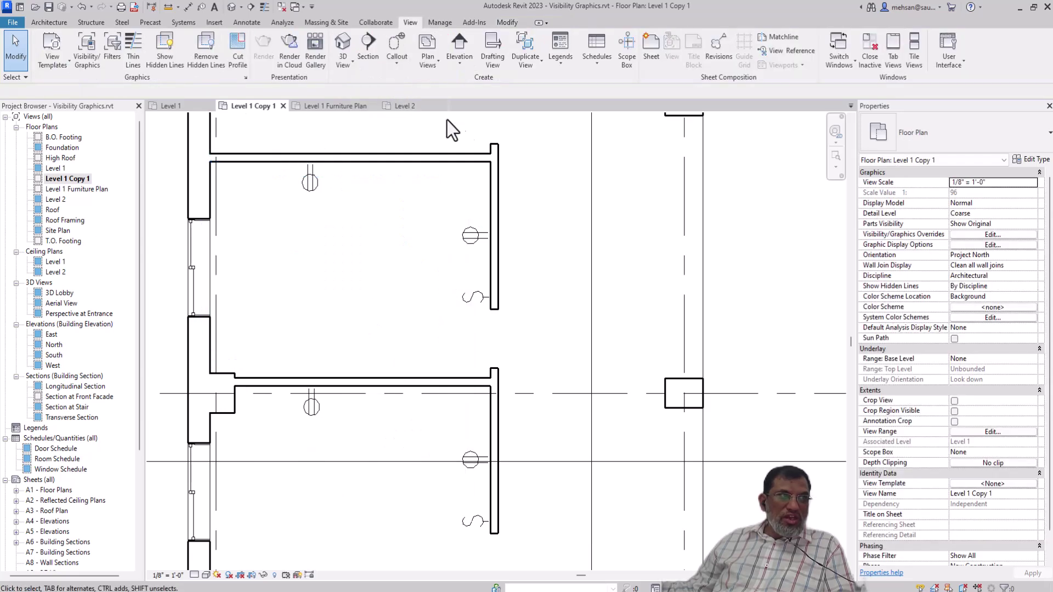
Check the Furniture category in the Level 1 Copy 1 visibility overrides, close them and undo the category hiding.
click(88, 54)
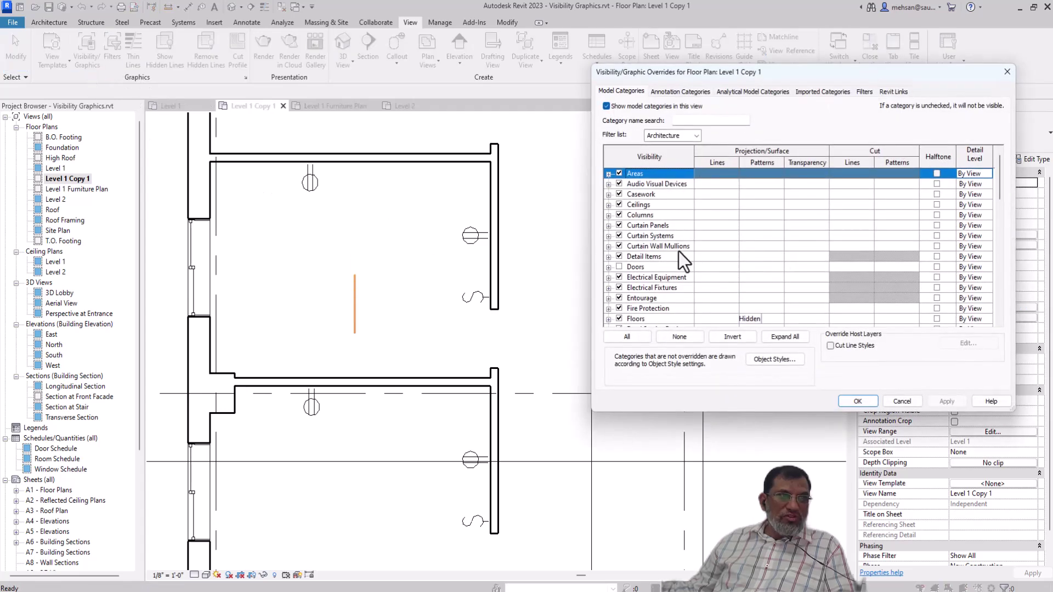
scroll(680, 251, down, 1)
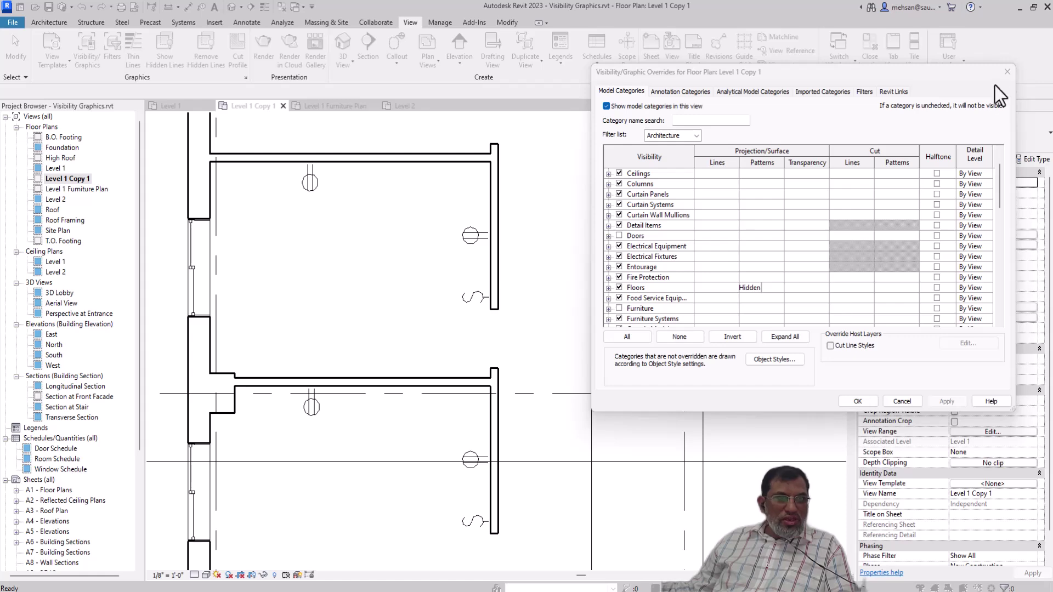
click(1006, 71)
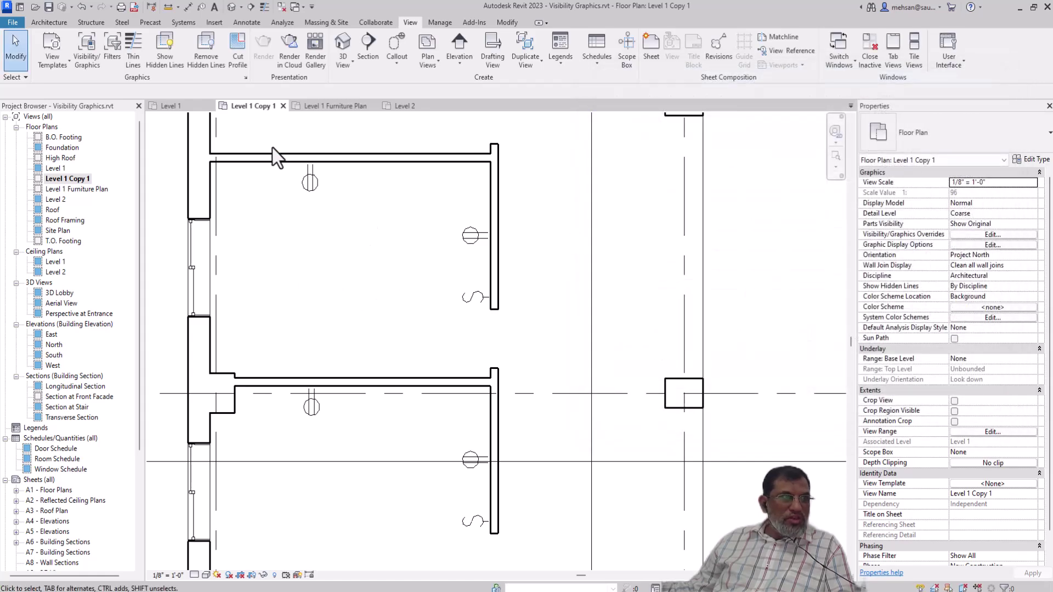
click(85, 11)
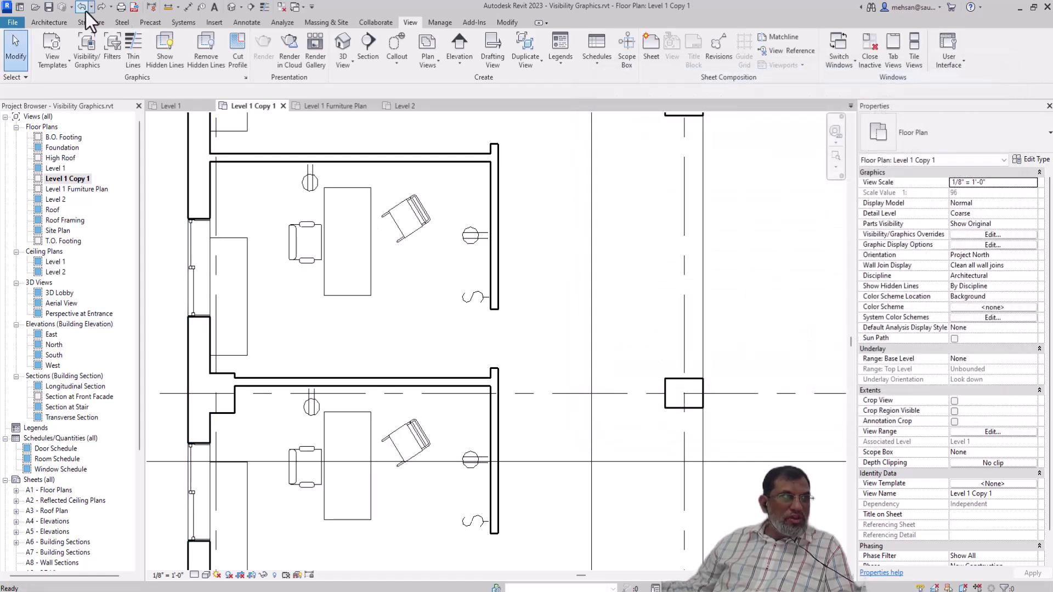
Open the visibility overrides for Level 1 Copy 1 and select the Furniture model category.
click(398, 231)
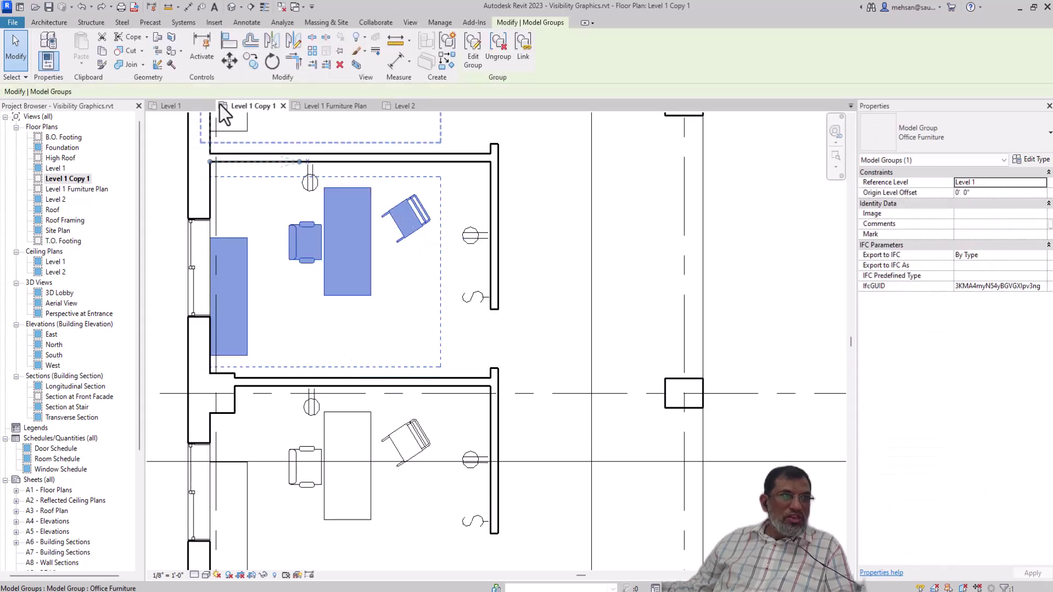
click(413, 22)
click(77, 63)
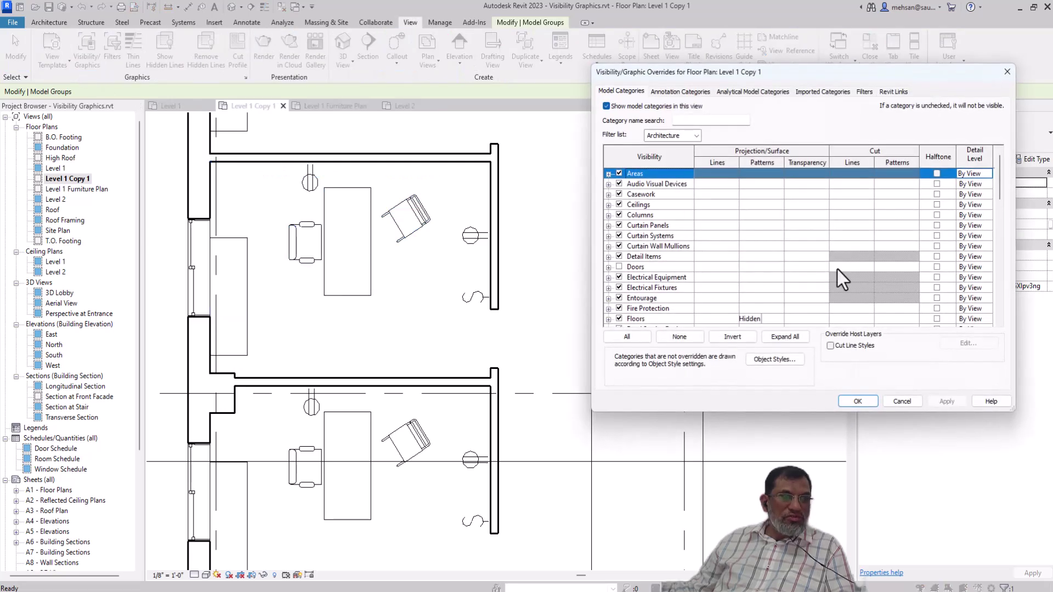
drag(997, 196, 996, 225)
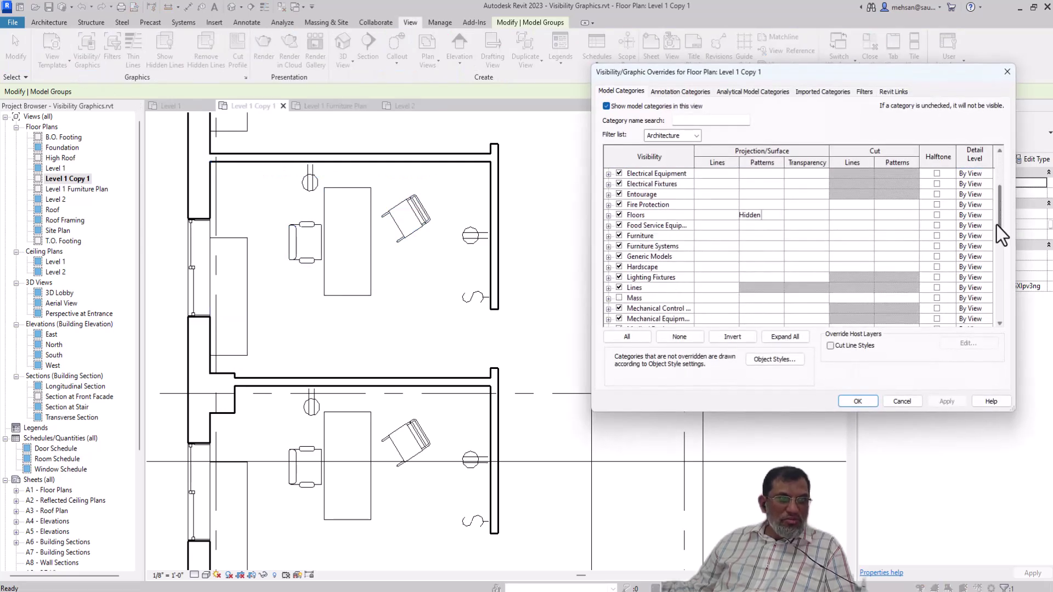
click(629, 236)
drag(821, 72, 519, 176)
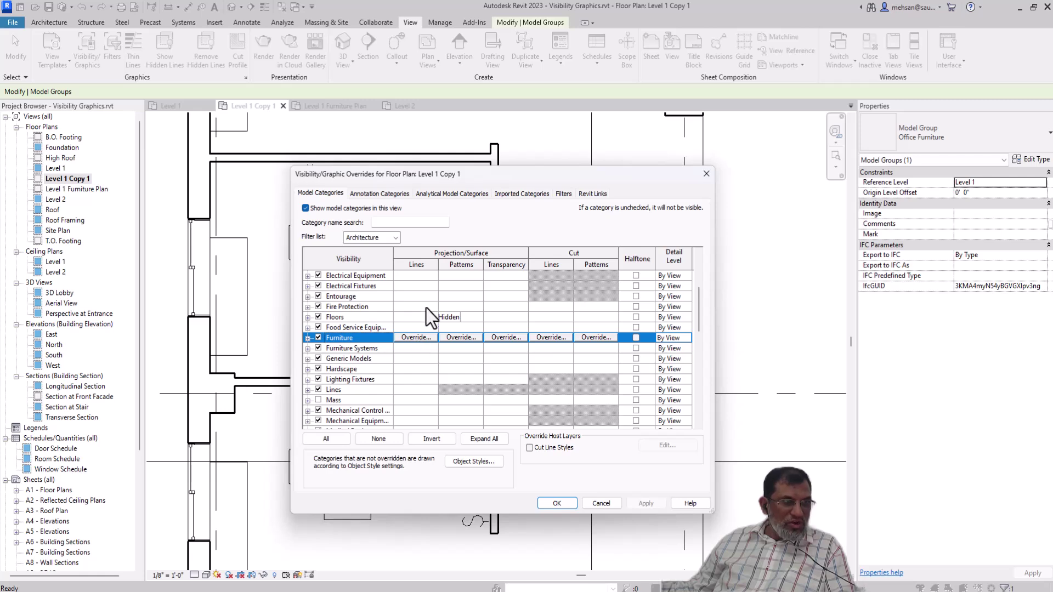
Examine the pattern, color and weight options of the Furniture projection line override, and cancel without changing them.
click(424, 339)
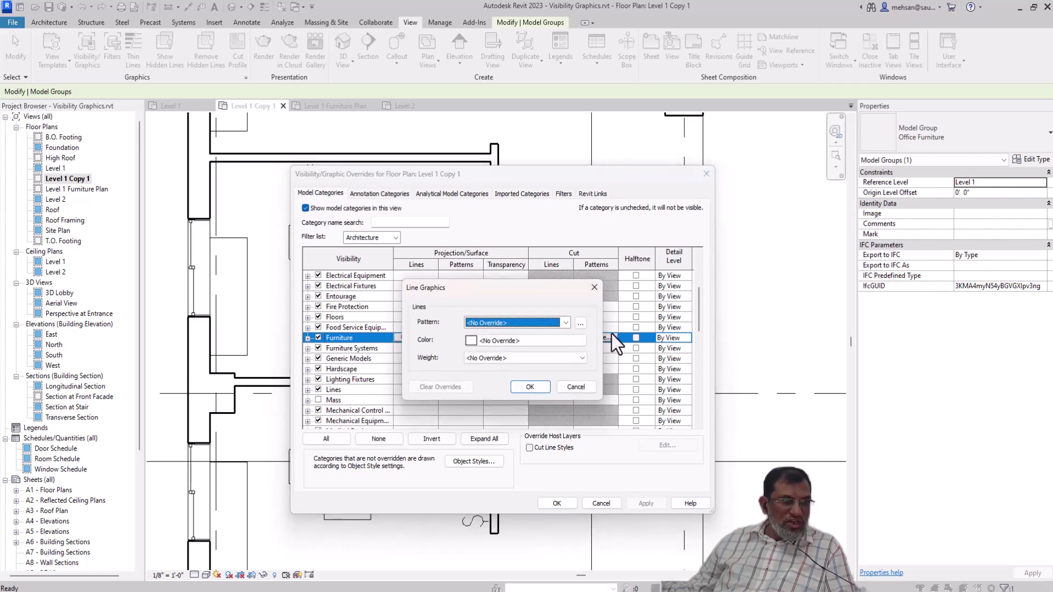
click(565, 323)
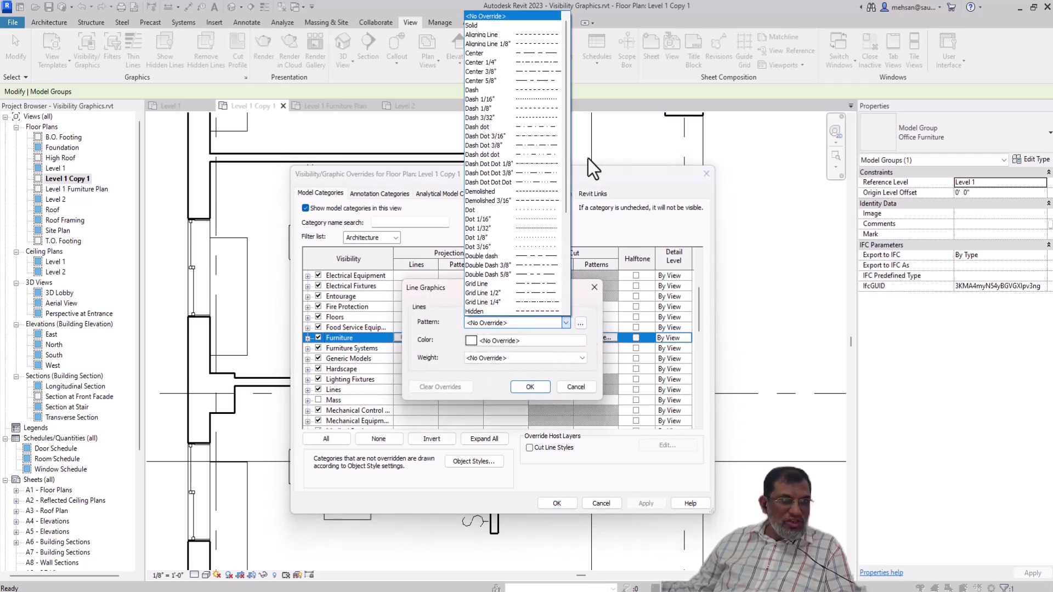
click(584, 314)
click(567, 344)
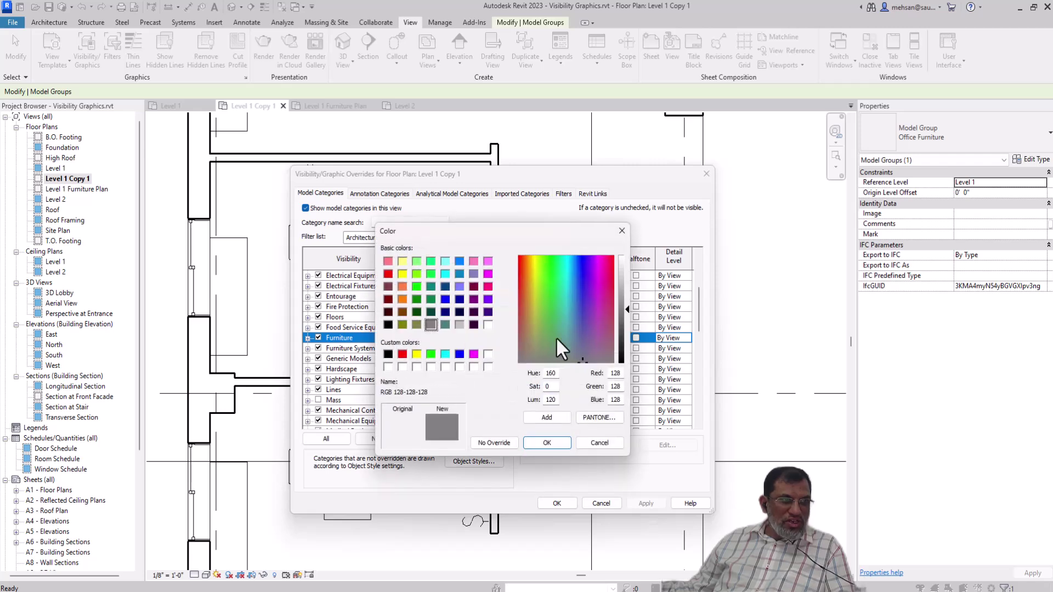
key(Escape)
click(535, 358)
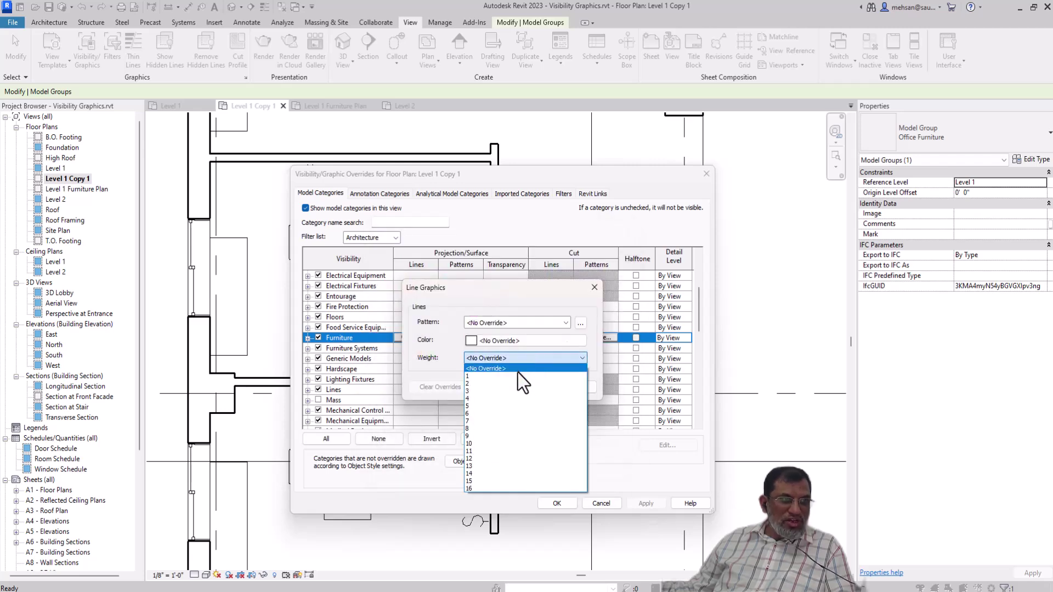
click(545, 367)
click(573, 387)
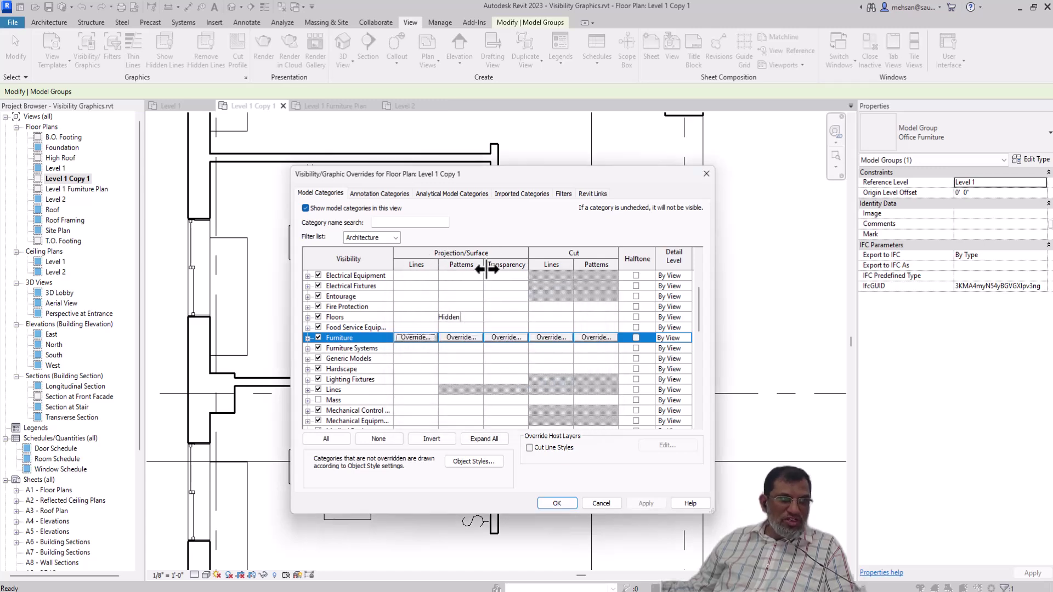
Examine the surface pattern and transparency override options for the Furniture category.
click(462, 337)
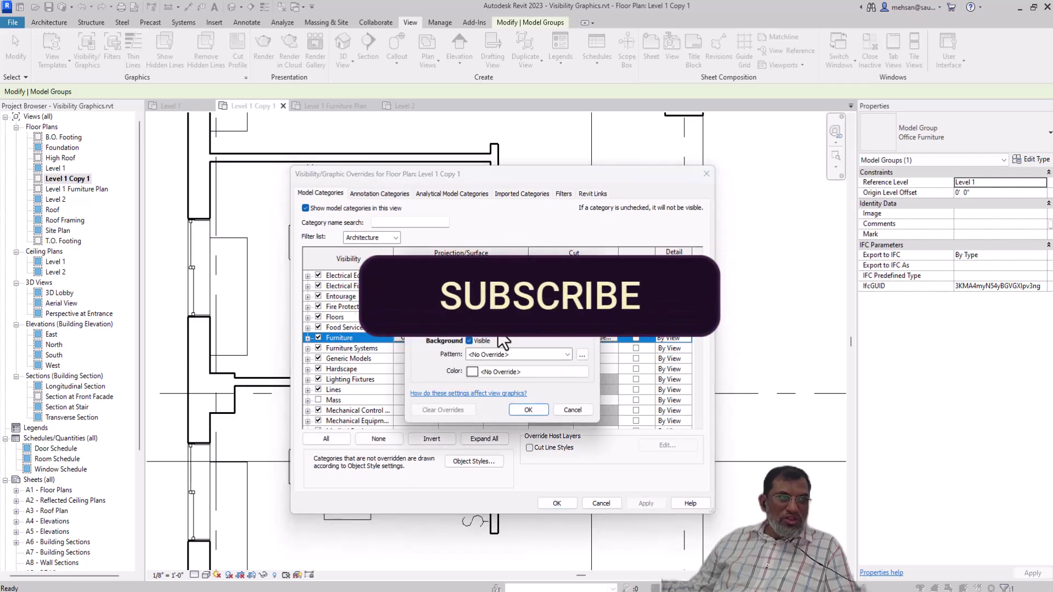
click(488, 354)
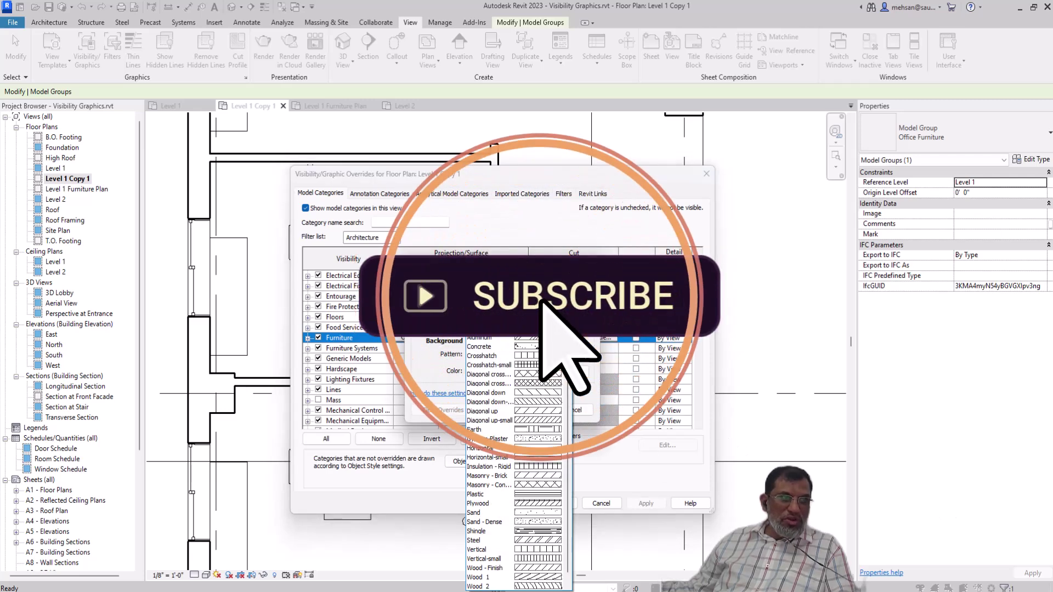
click(490, 328)
key(Return)
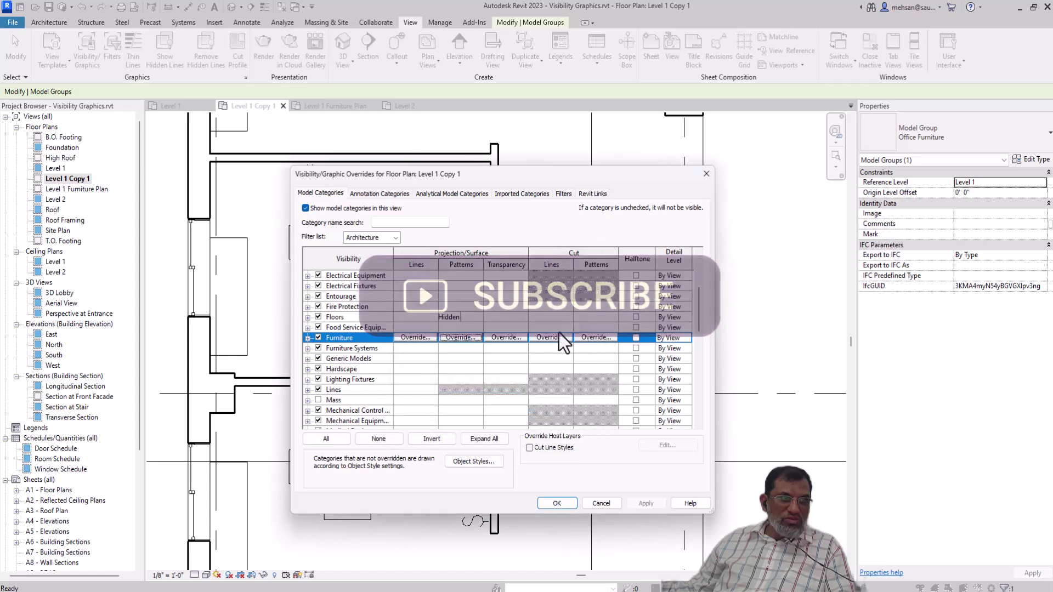
click(508, 337)
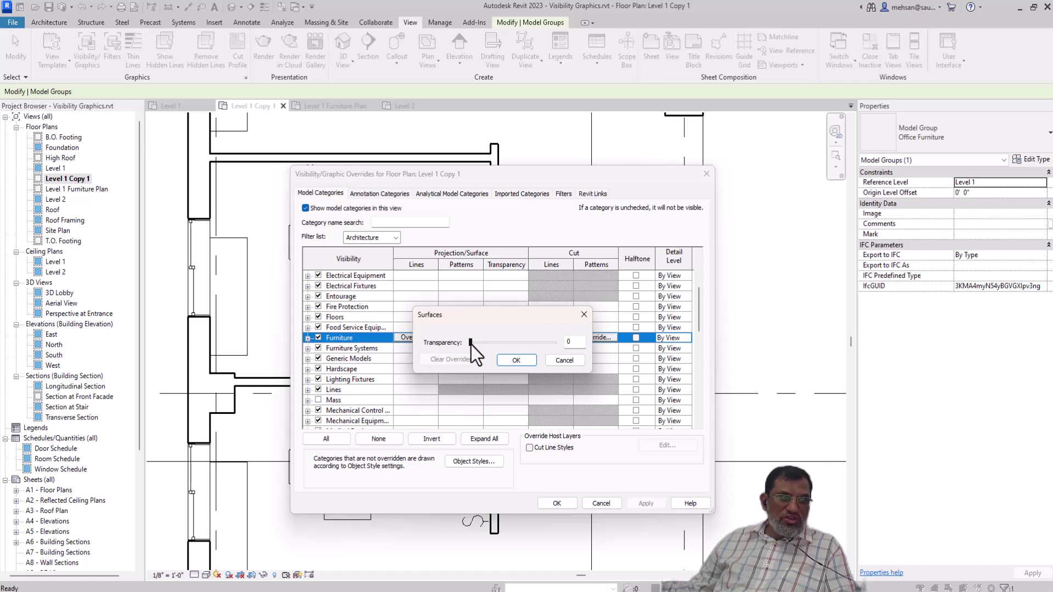
click(517, 359)
Set the Furniture category to halftone in the Level 1 Copy 1 view, apply the override and inspect the plan.
click(634, 338)
click(635, 338)
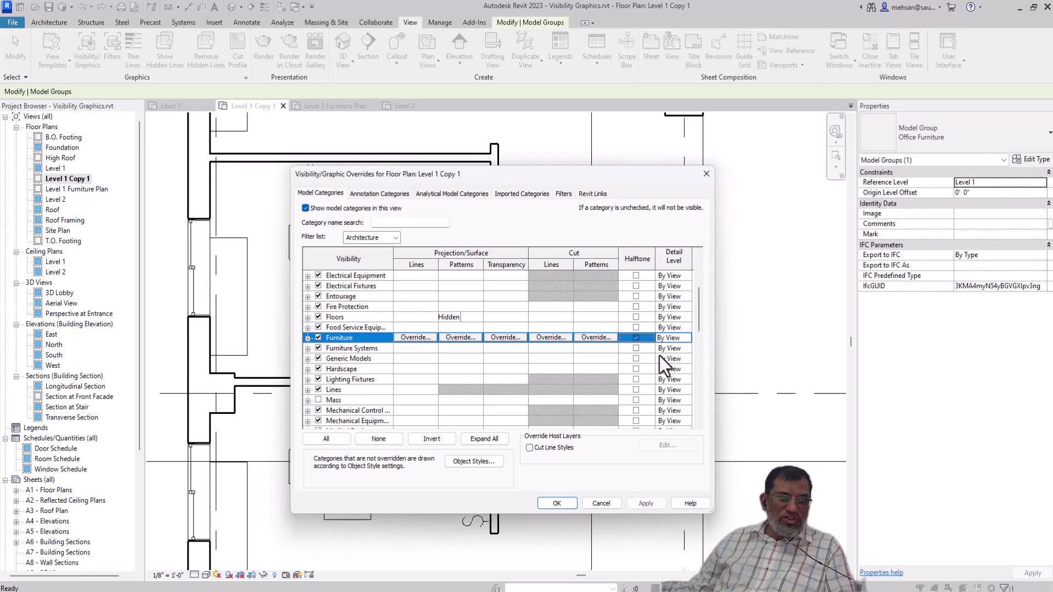
click(644, 502)
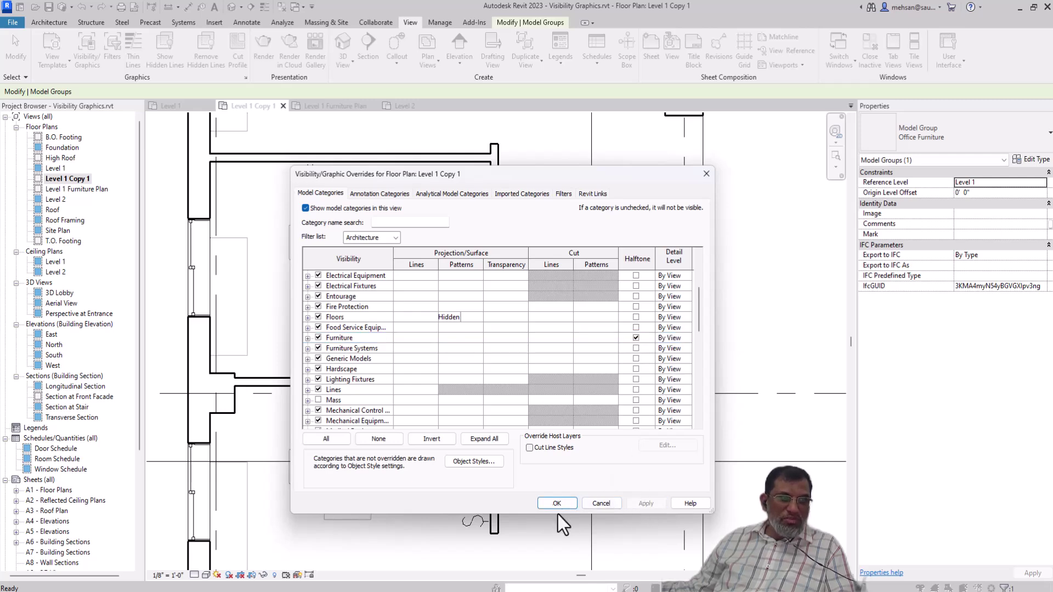
click(562, 502)
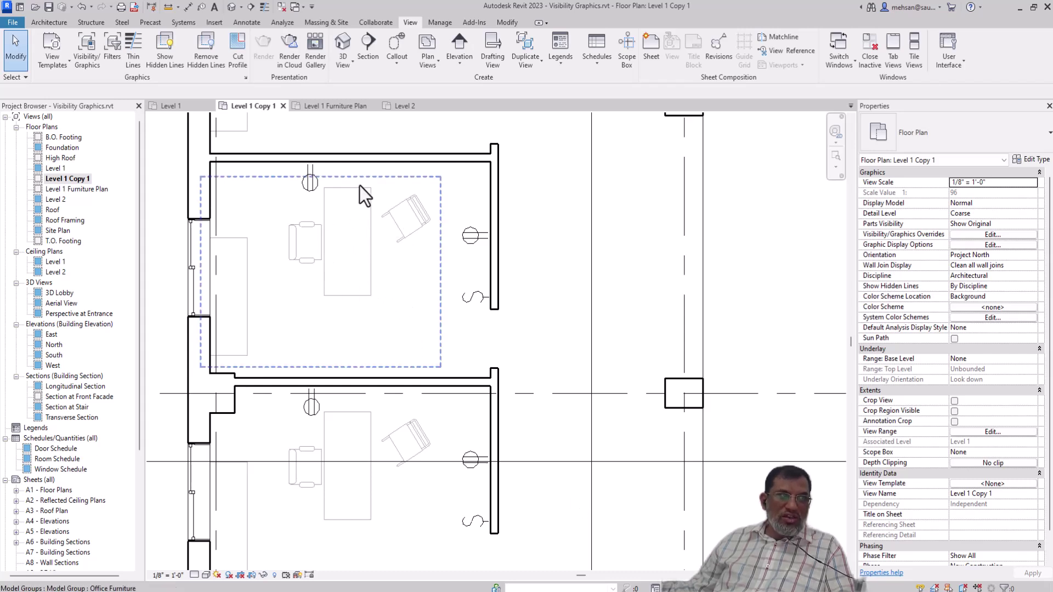
scroll(403, 241, down, 4)
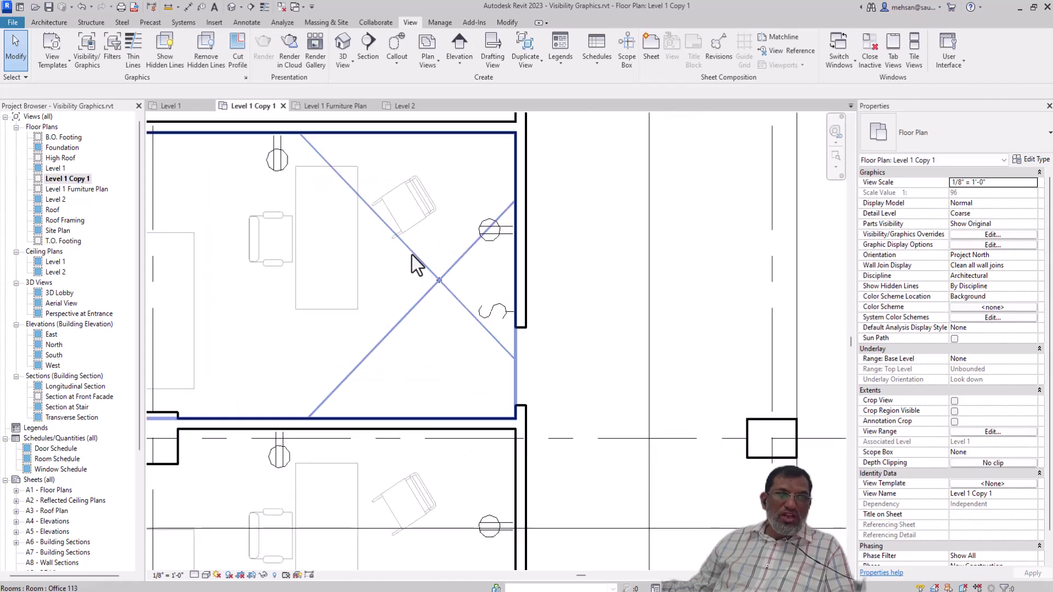
scroll(450, 232, up, 3)
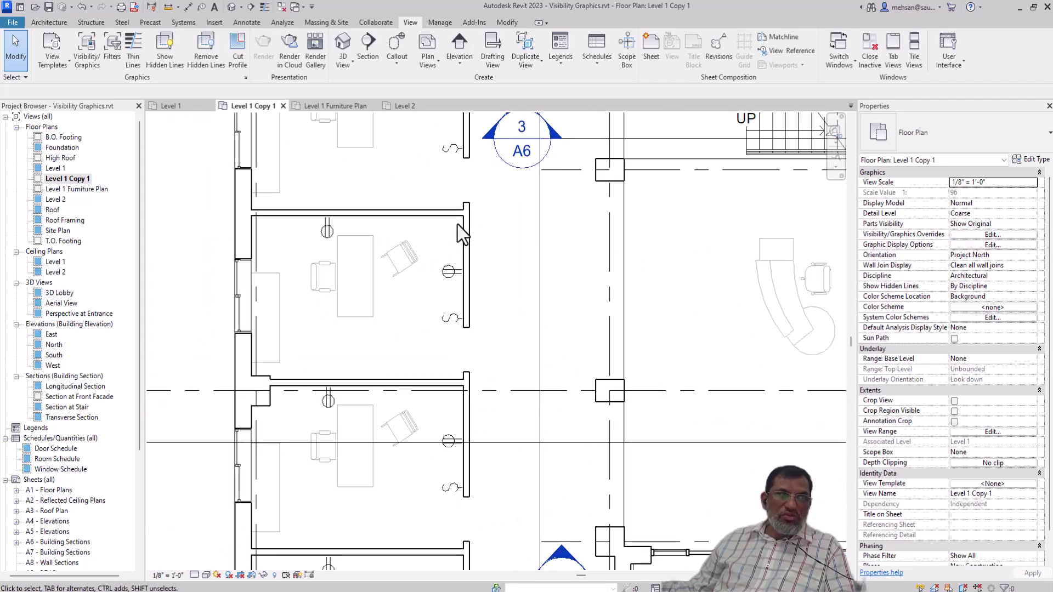